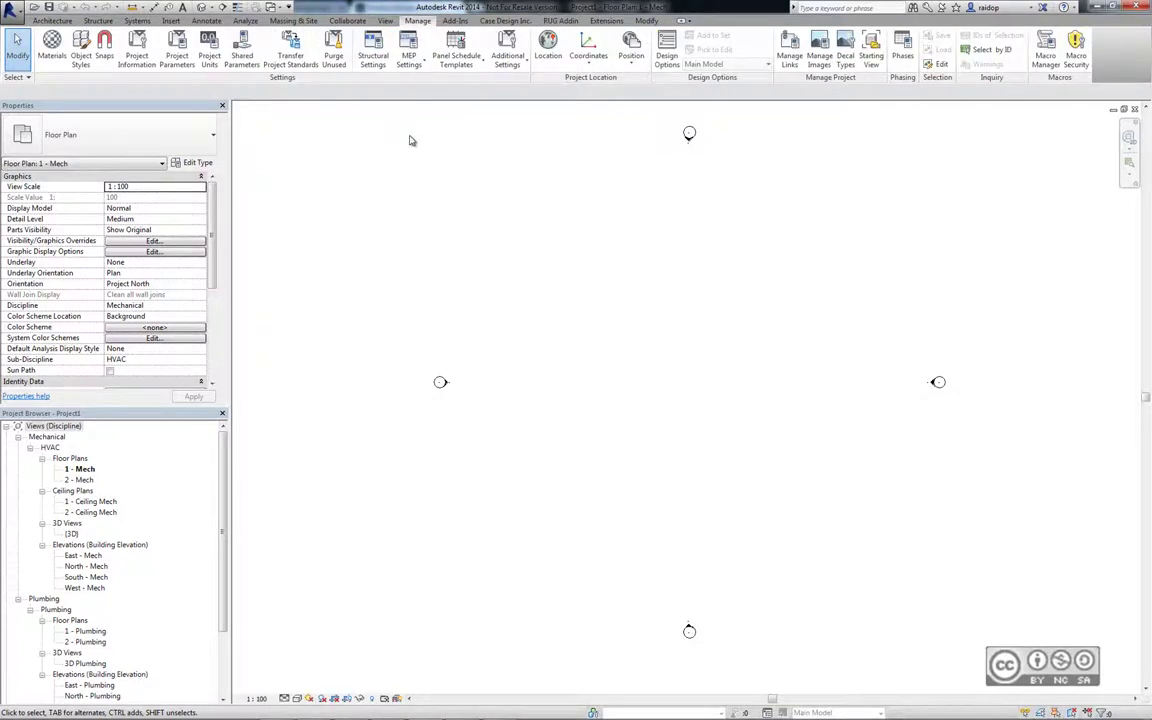
Start a new shared project parameter in Project Parameters, then cancel it without changes
{"action": "left_click", "coordinate": [177, 52]}
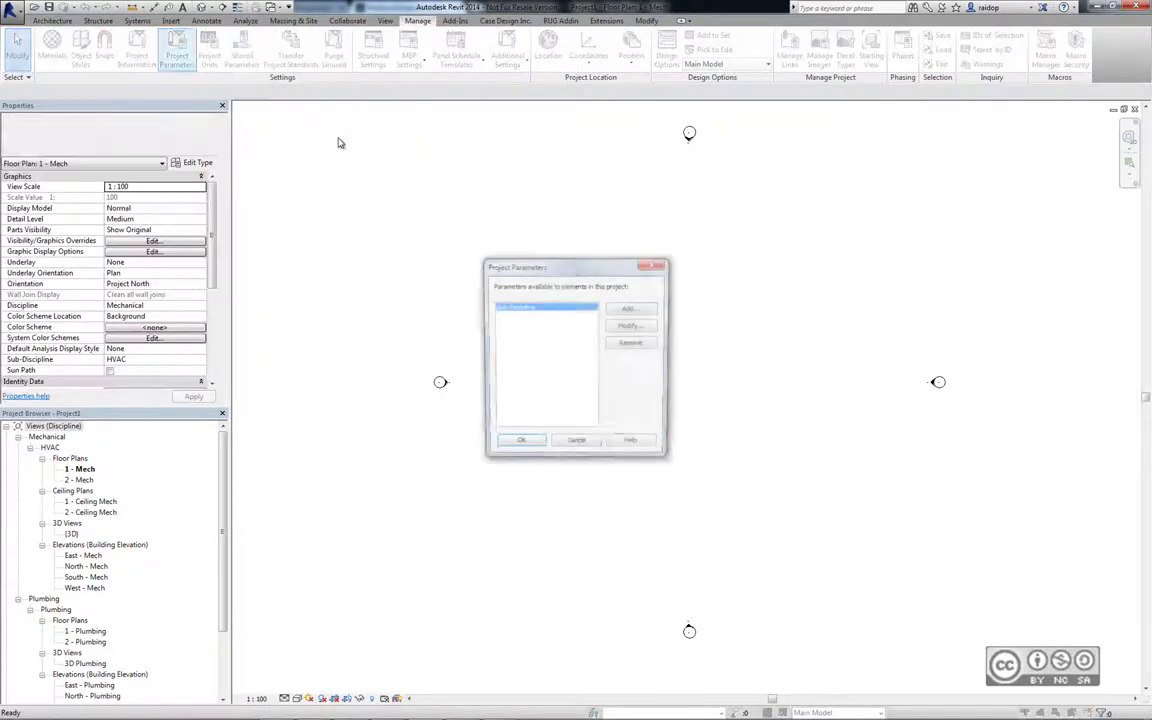
{"action": "left_click", "coordinate": [631, 311]}
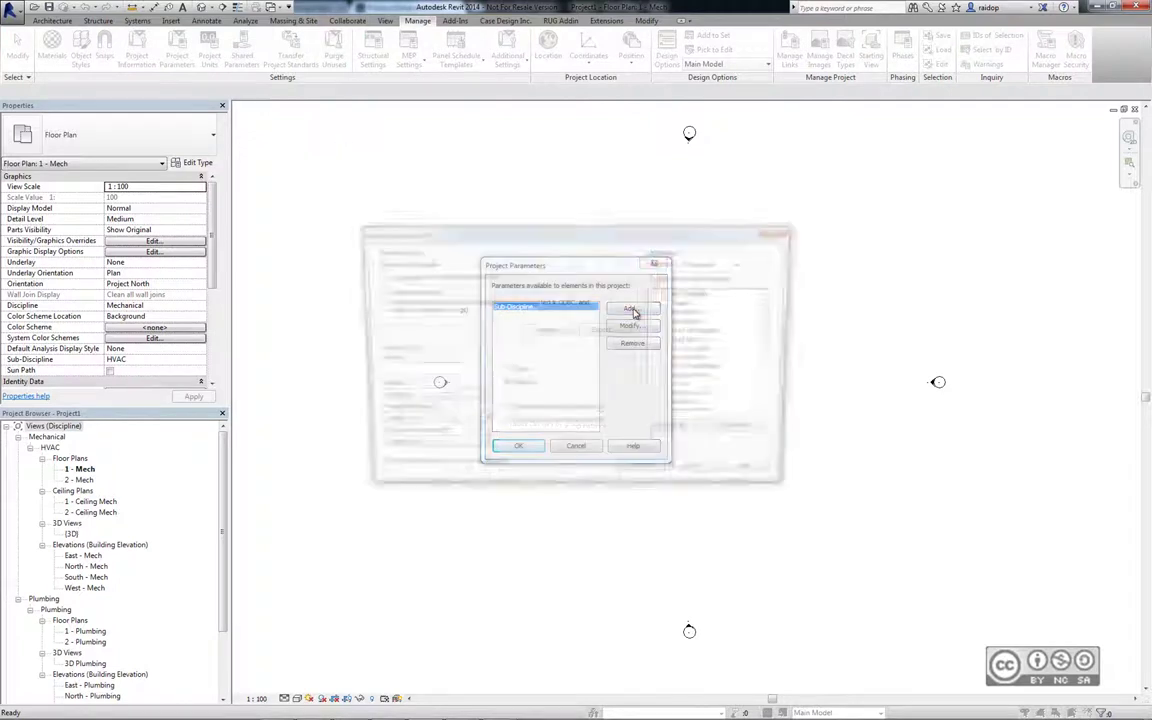
{"action": "left_click", "coordinate": [385, 291]}
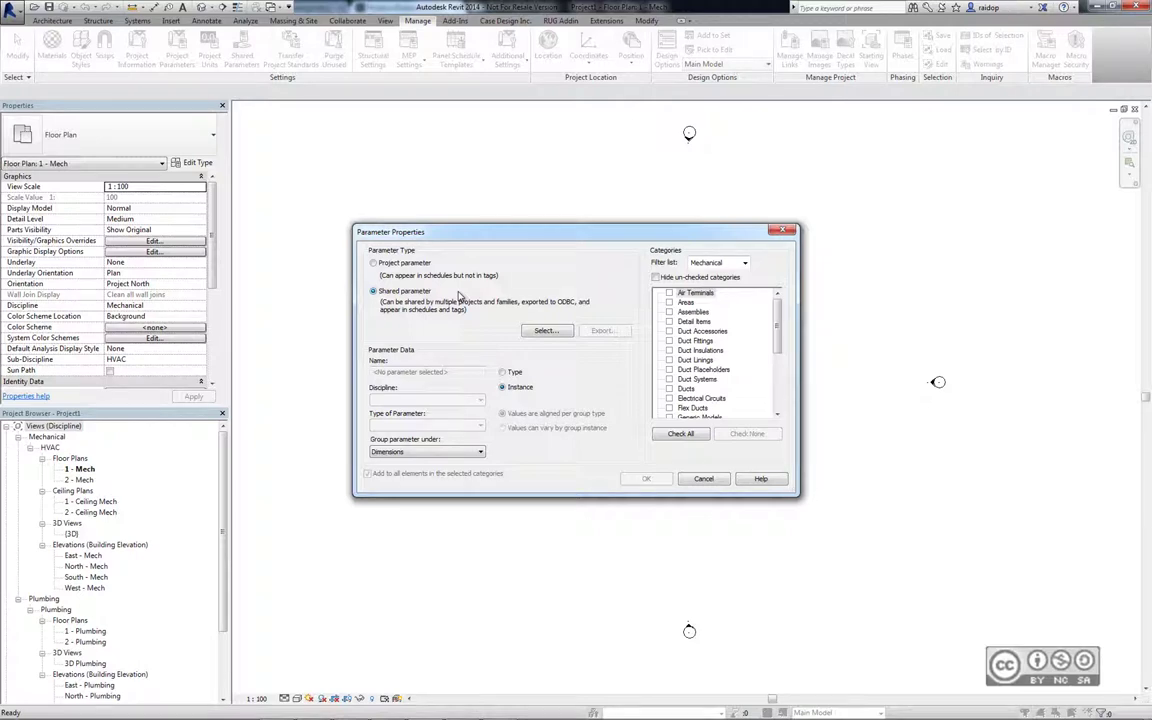
{"action": "left_click", "coordinate": [704, 478]}
{"action": "key", "text": "Escape"}
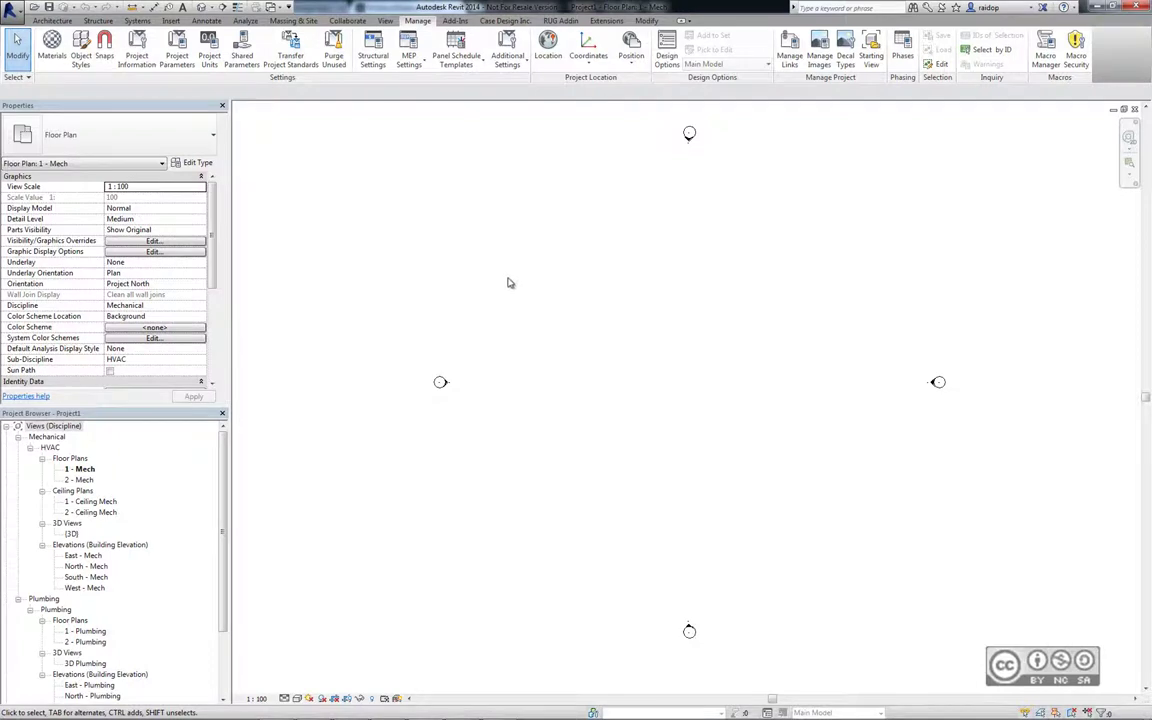
Browse the Extensions, Add-Ins, Case Design Inc. and RUG Addin ribbon tabs, ending on Extensions
{"action": "left_click", "coordinate": [607, 21]}
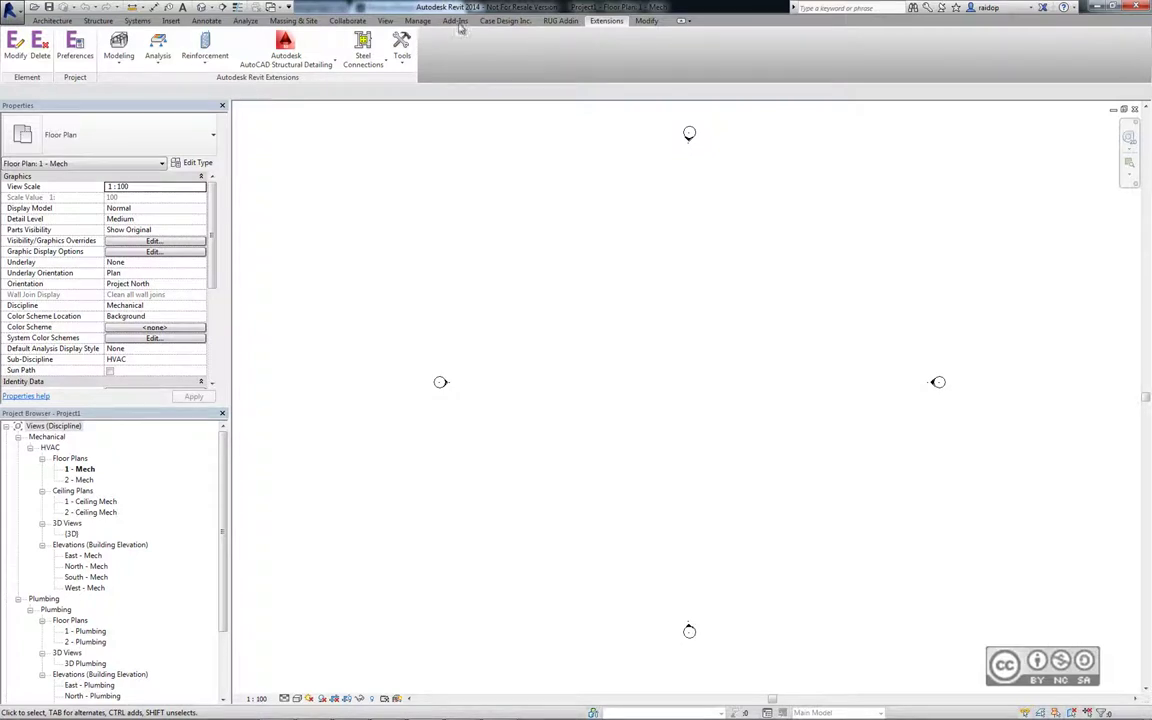
{"action": "left_click", "coordinate": [455, 21]}
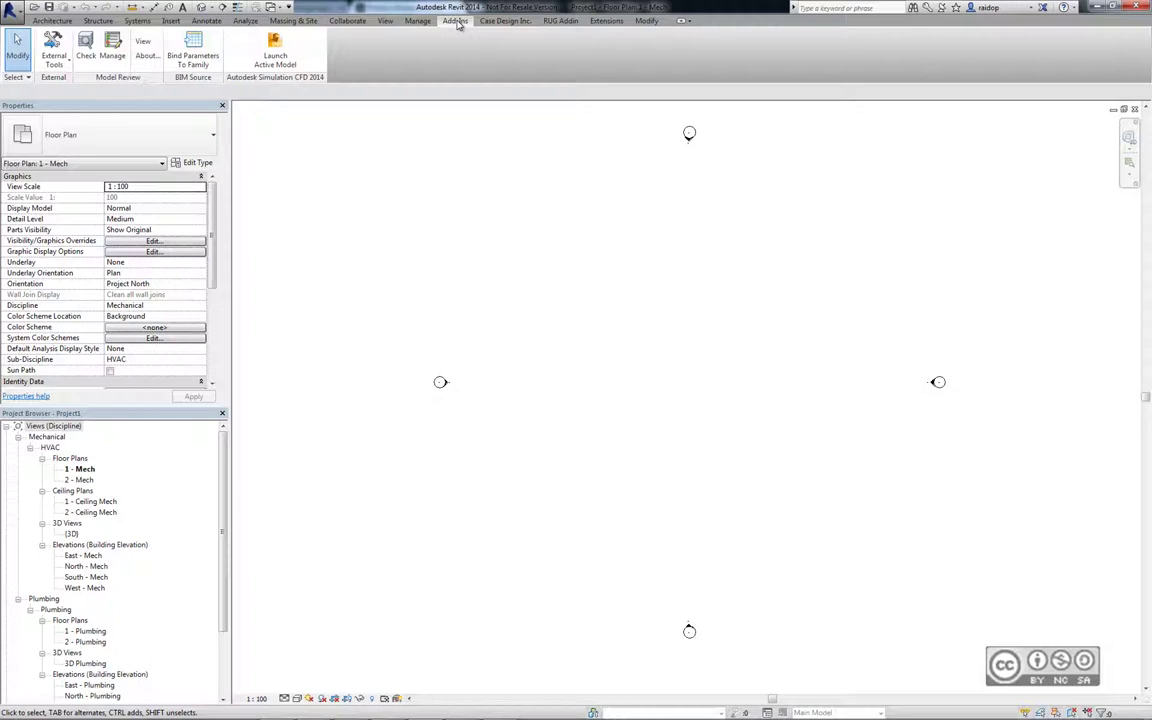
{"action": "left_click", "coordinate": [505, 21]}
{"action": "left_click", "coordinate": [554, 22]}
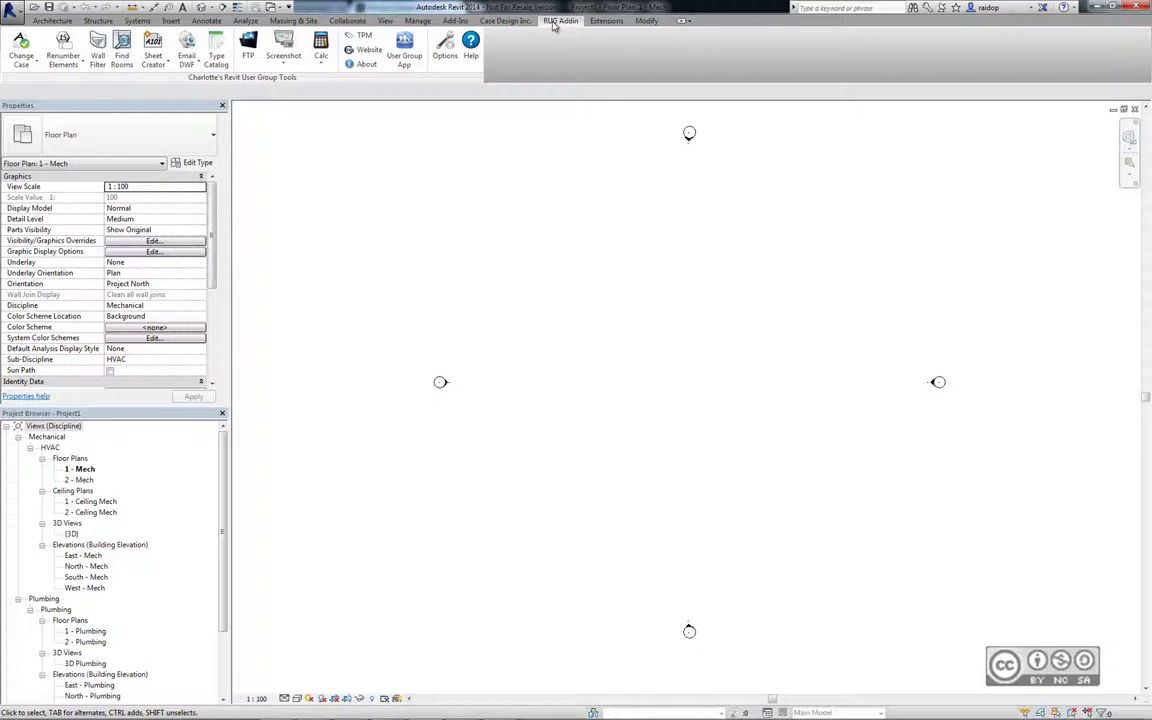
{"action": "left_click", "coordinate": [606, 21]}
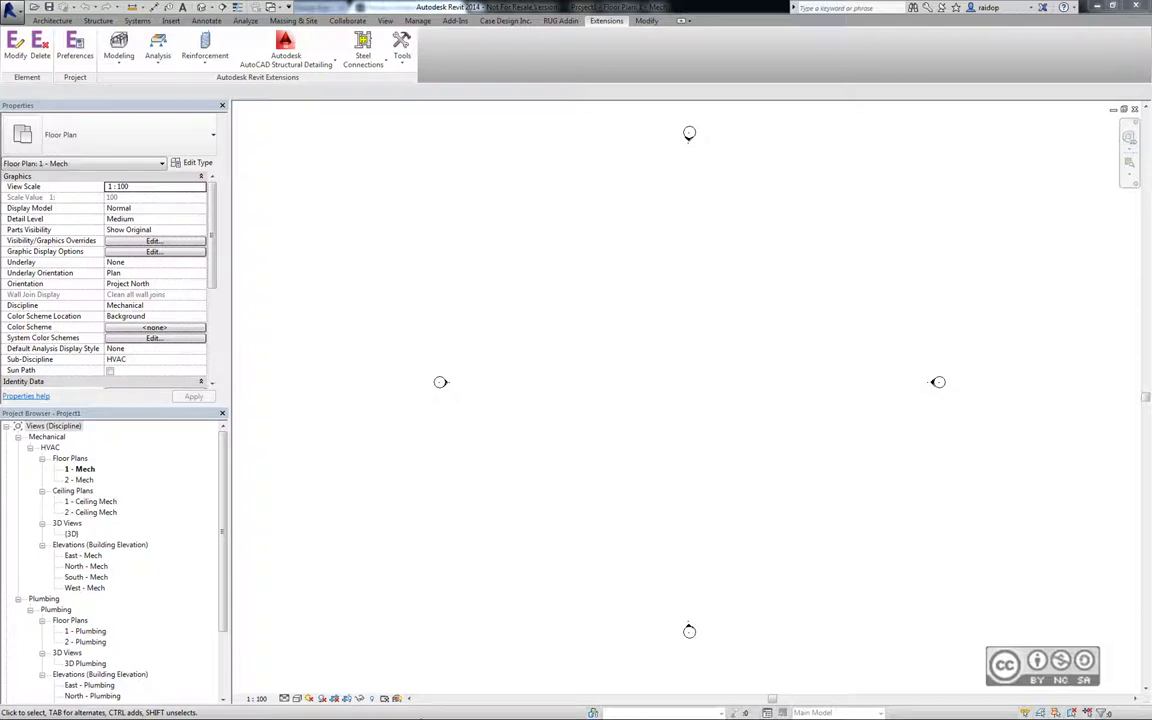
Browse the Subscription Product Enhancements downloads in Chrome, then go to Autodesk Exchange Apps
{"action": "left_click", "coordinate": [270, 710]}
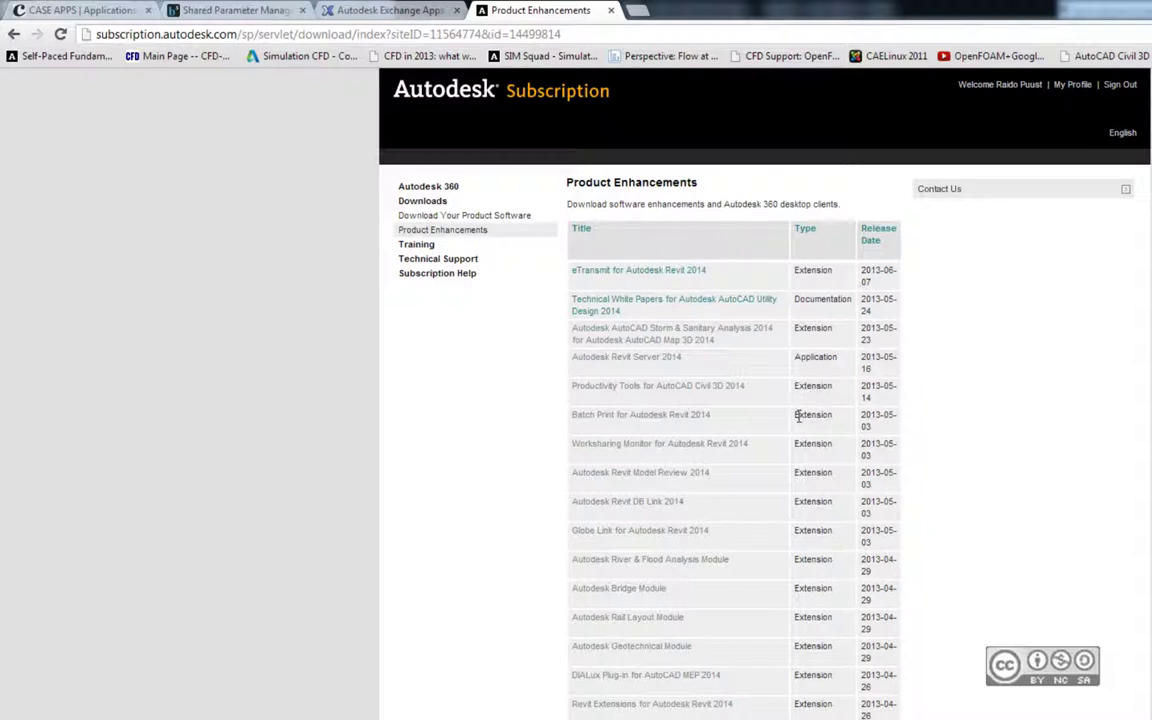
{"action": "double_click", "coordinate": [822, 418]}
{"action": "left_click", "coordinate": [757, 381]}
{"action": "left_click", "coordinate": [369, 12]}
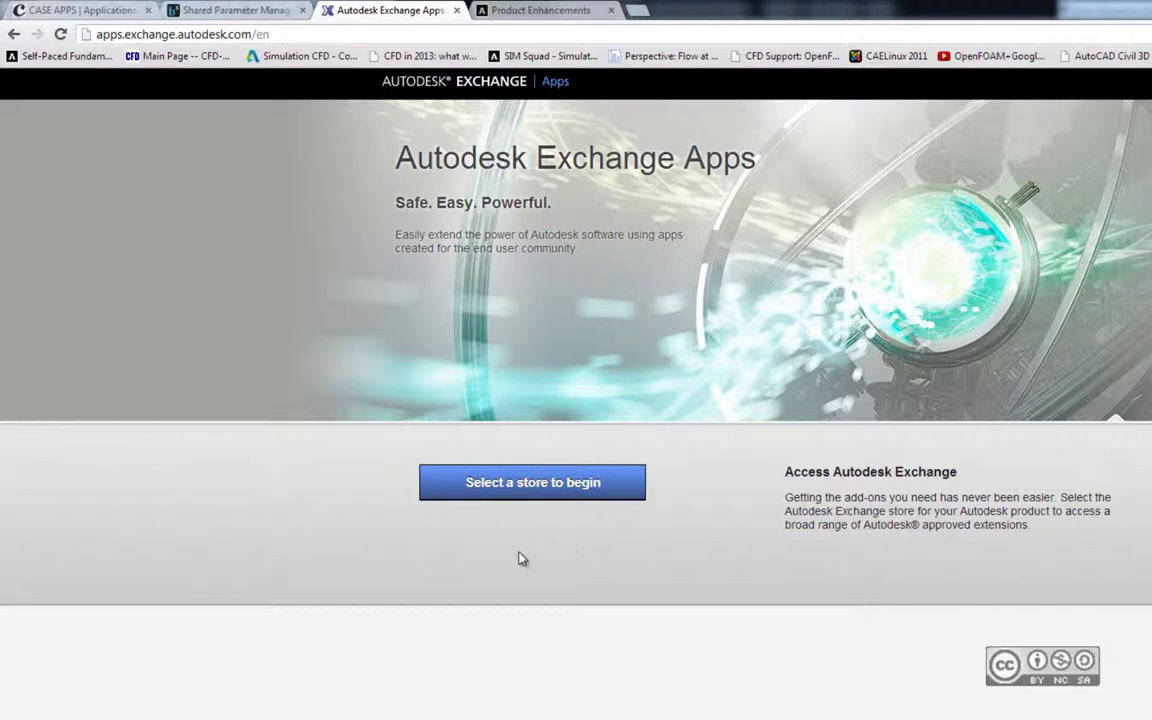
Choose the Autodesk Revit store on Exchange Apps, then switch to the CASE Apps catalogue
{"action": "left_click", "coordinate": [532, 494]}
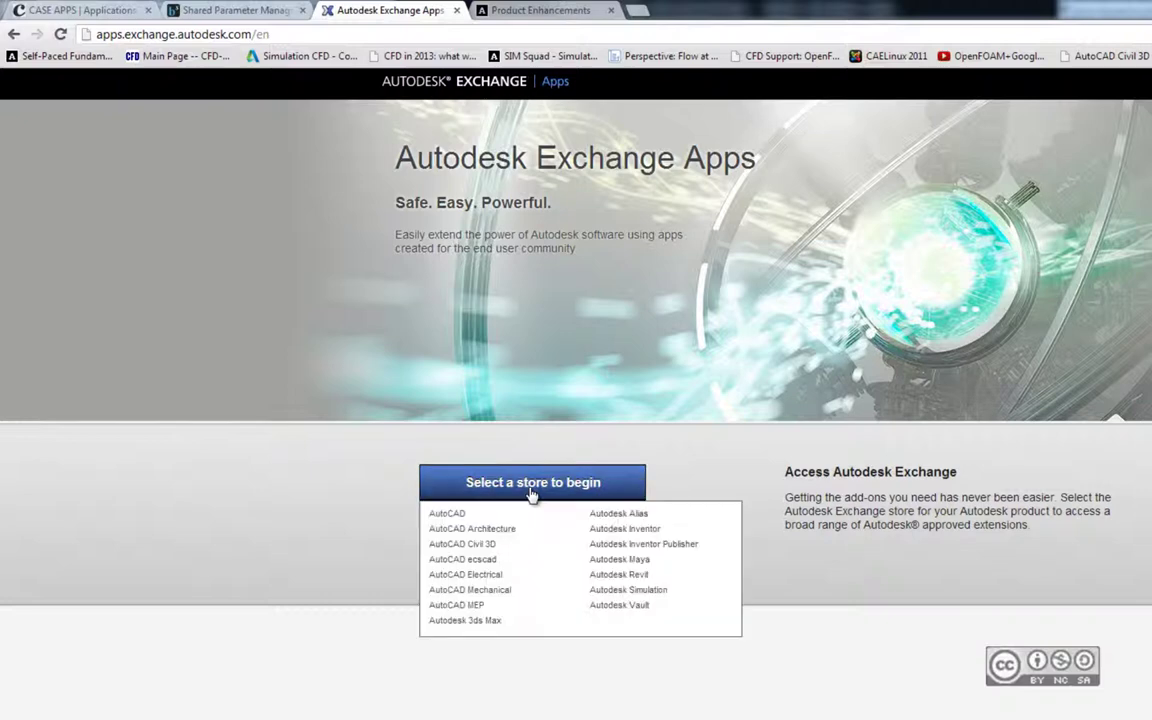
{"action": "left_click", "coordinate": [560, 604]}
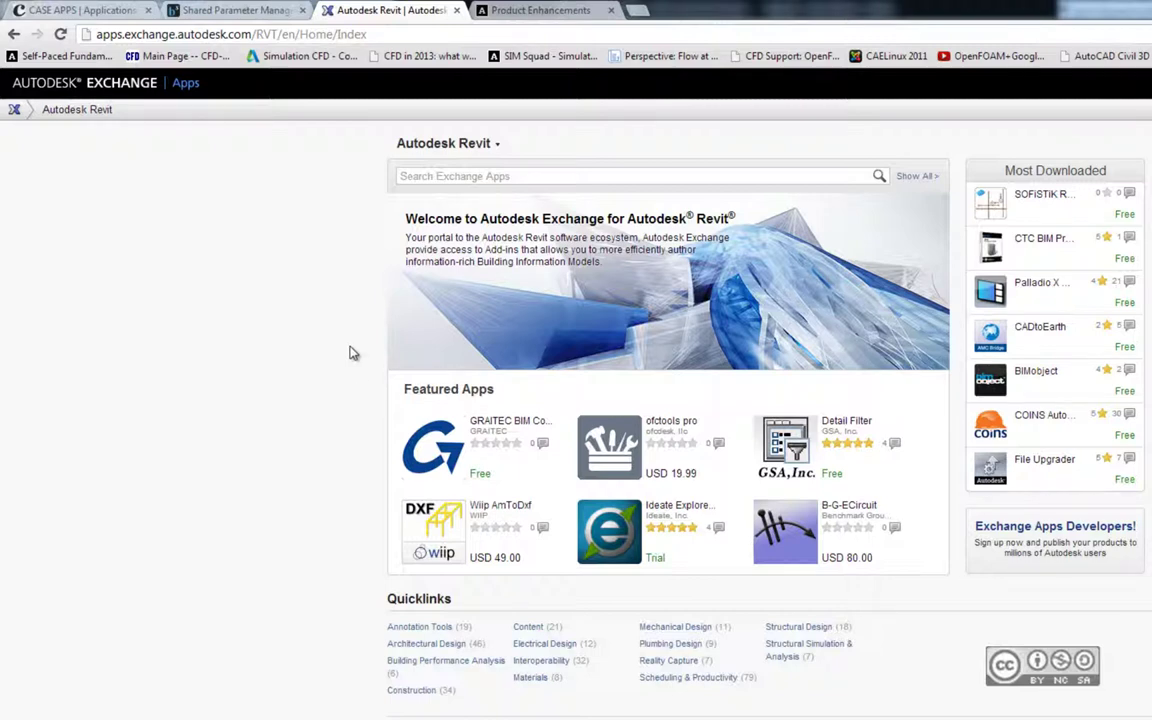
{"action": "left_click", "coordinate": [72, 14]}
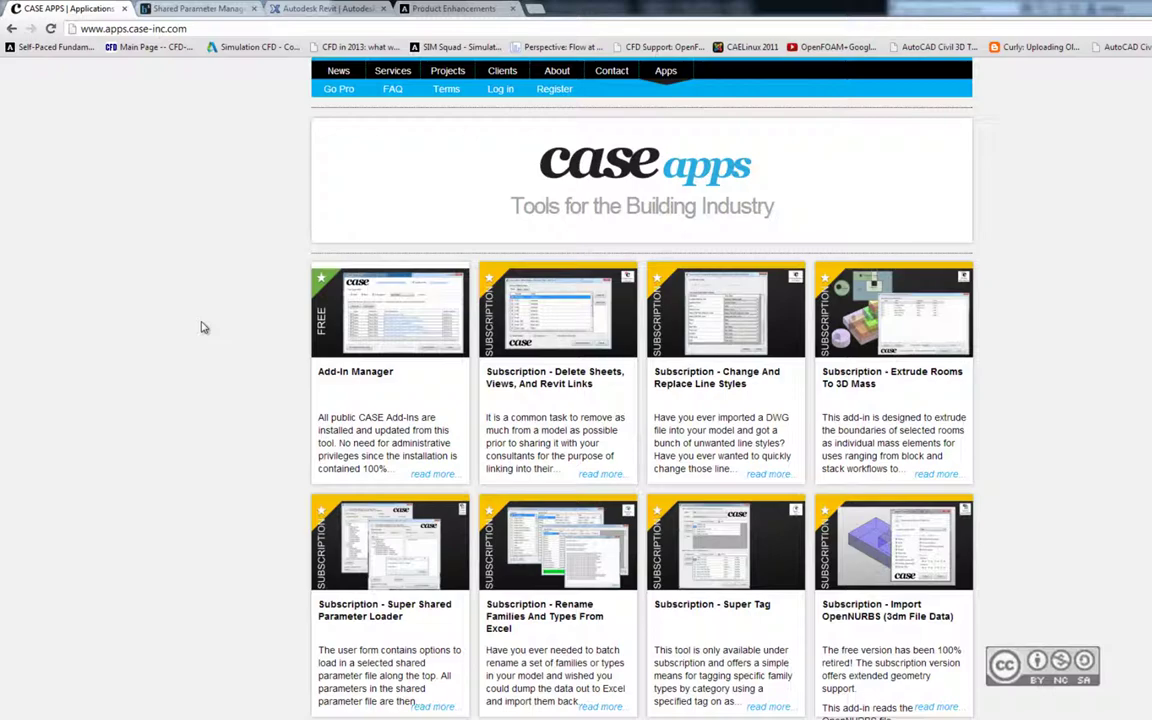
Scroll CASE Apps to the free Super Shared Parameter Loader, then view the Shared Parameter Management 2014 post
{"action": "scroll", "coordinate": [203, 327], "scroll_direction": "down", "scroll_amount": 4}
{"action": "scroll", "coordinate": [203, 327], "scroll_direction": "down", "scroll_amount": 4}
{"action": "scroll", "coordinate": [203, 327], "scroll_direction": "down", "scroll_amount": 2}
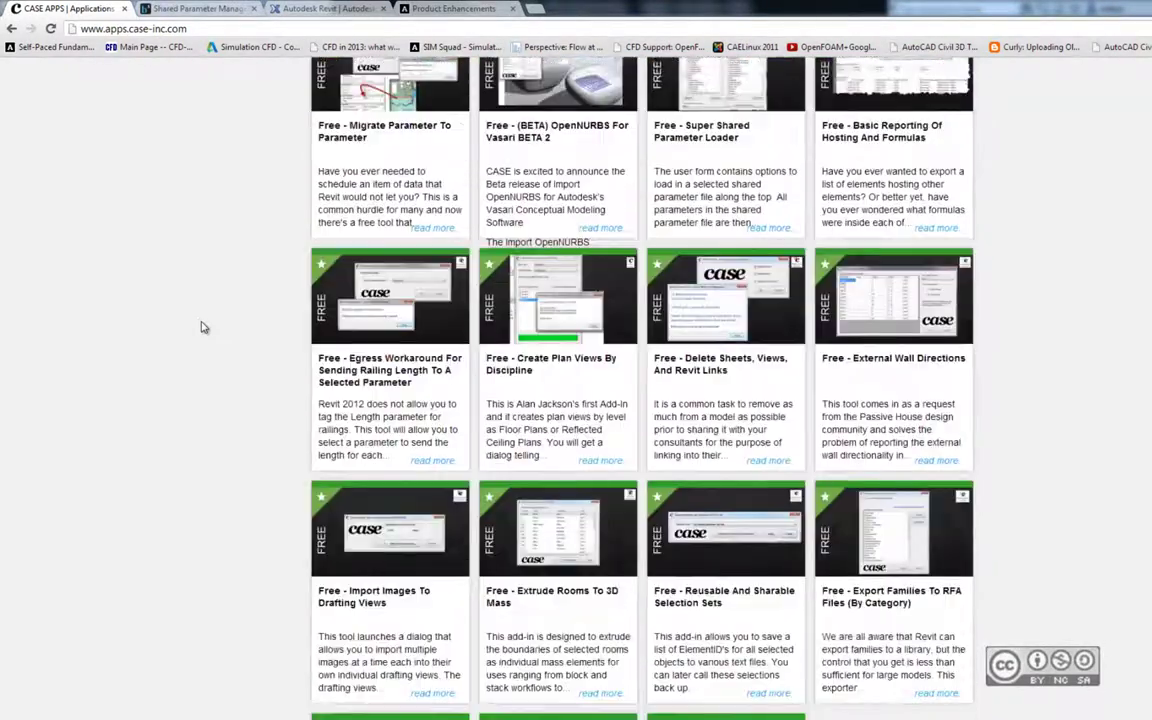
{"action": "scroll", "coordinate": [203, 327], "scroll_direction": "down", "scroll_amount": 1}
{"action": "scroll", "coordinate": [203, 327], "scroll_direction": "up", "scroll_amount": 4}
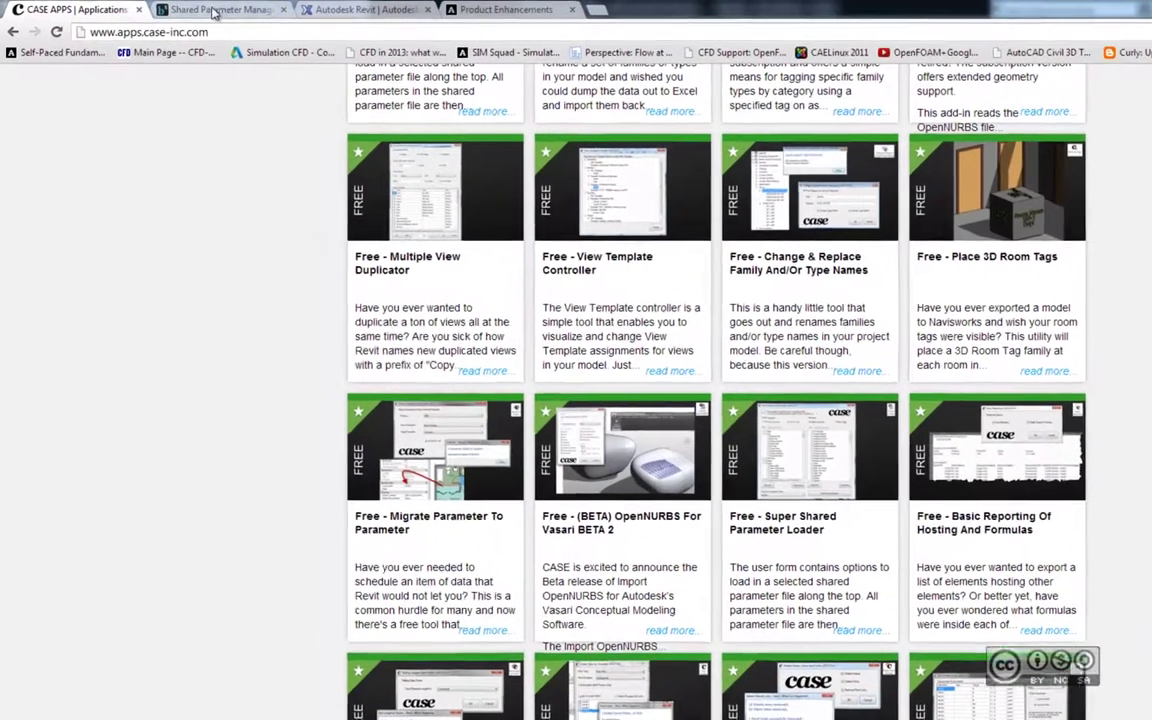
{"action": "left_click", "coordinate": [264, 14]}
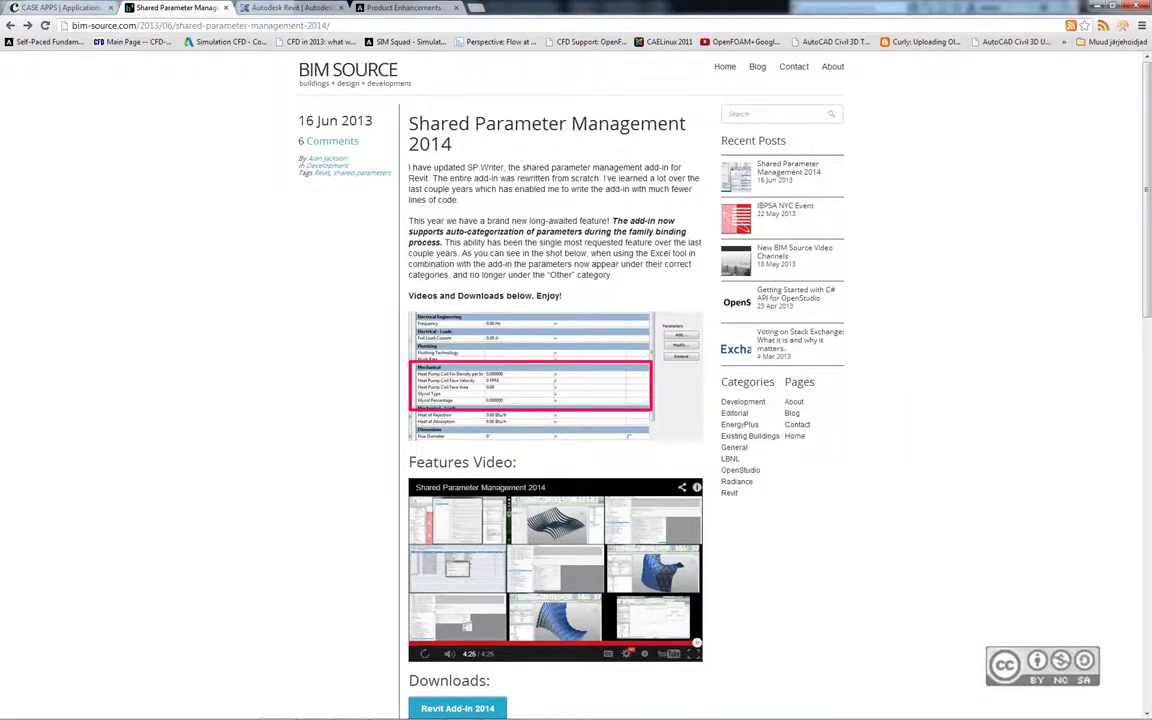
Switch from Chrome back to the Revit project via the taskbar
{"action": "left_click", "coordinate": [388, 708]}
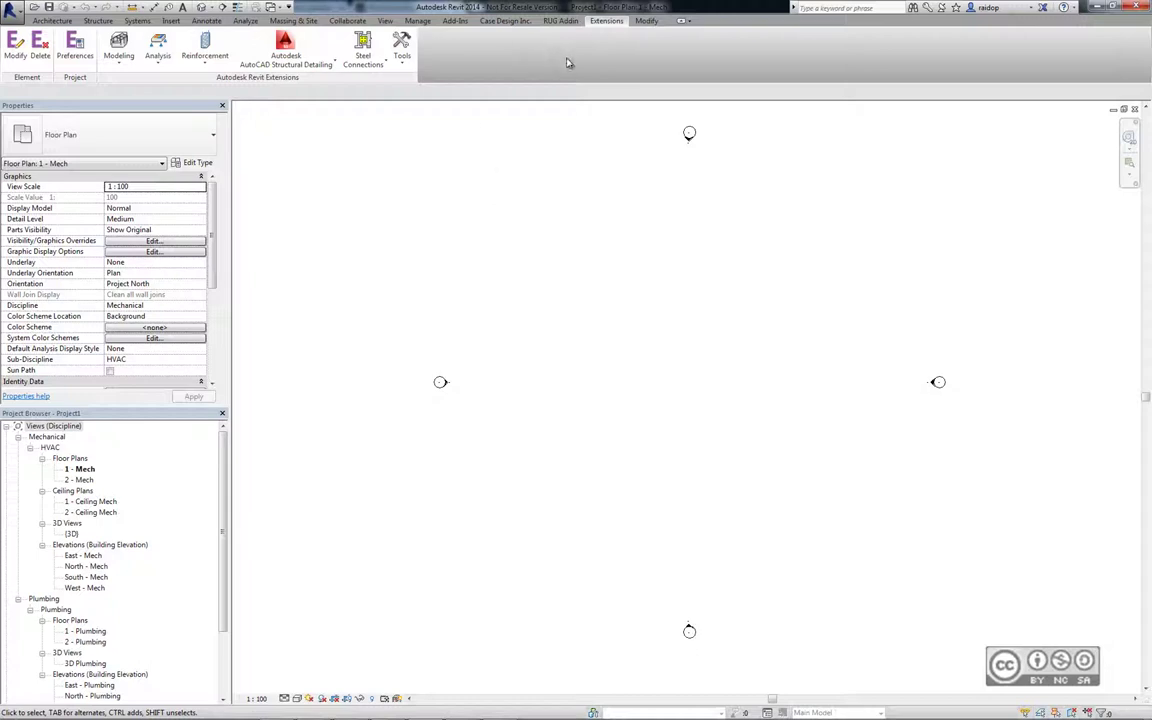
Review and close Project Information, then open the Case Design Inc. Param Loader menu
{"action": "left_click", "coordinate": [459, 22]}
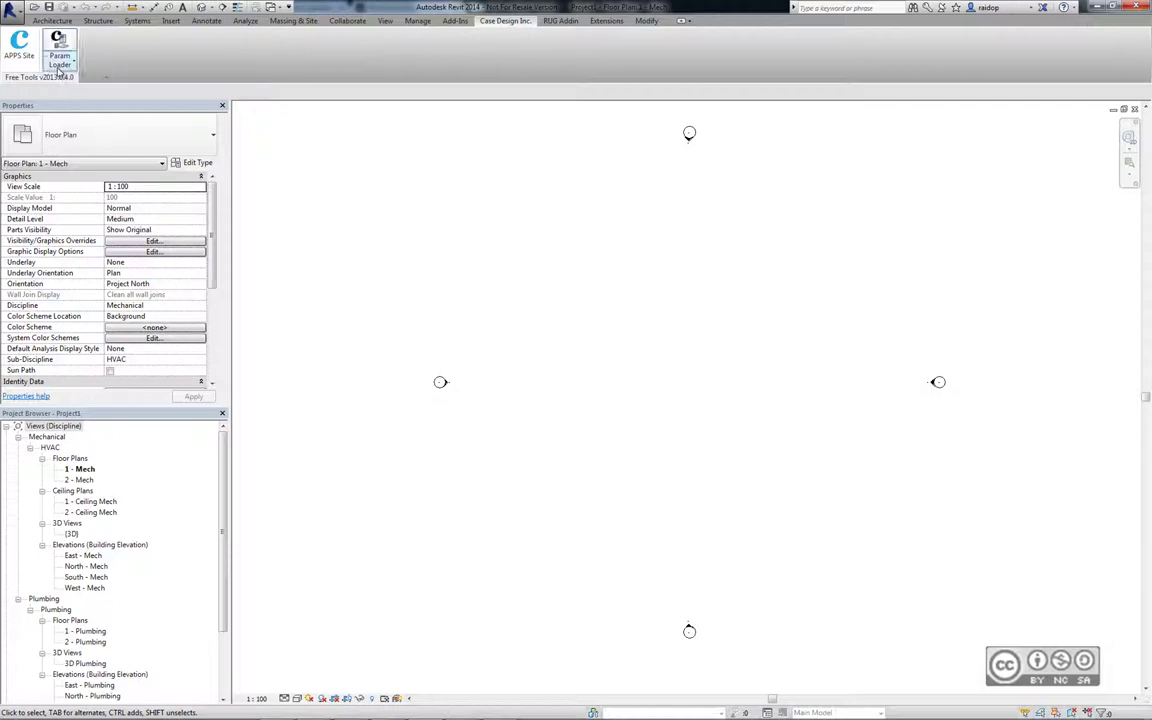
{"action": "left_click", "coordinate": [418, 21]}
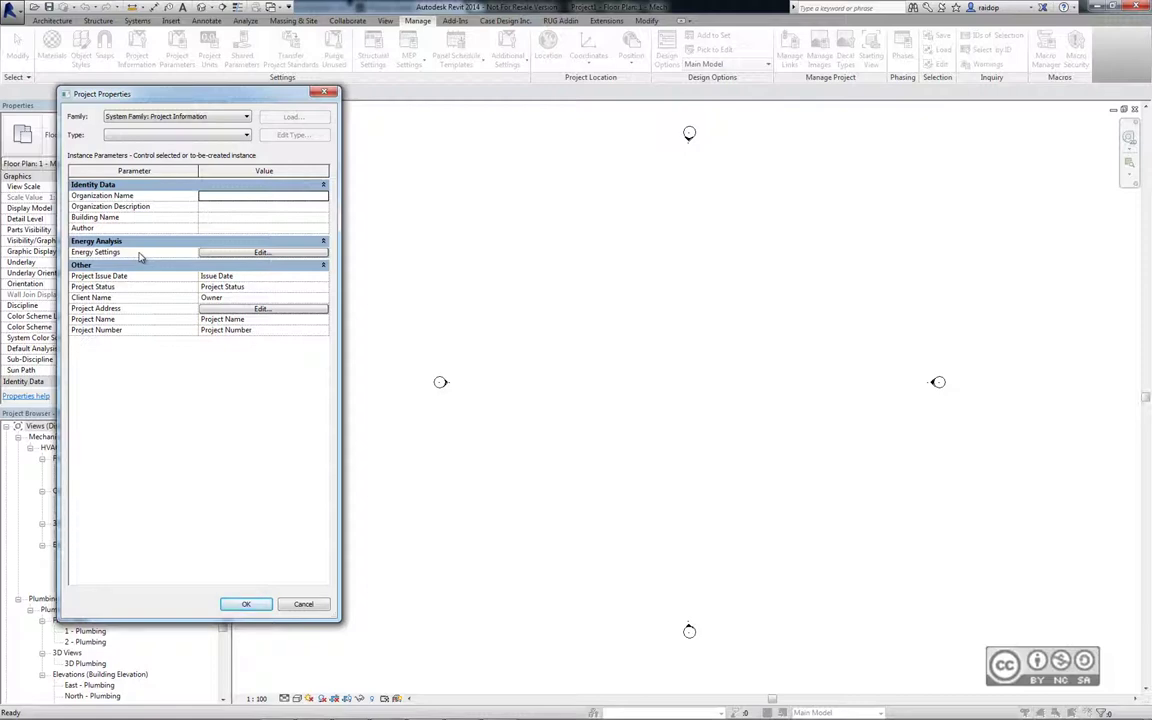
{"action": "left_click", "coordinate": [303, 604]}
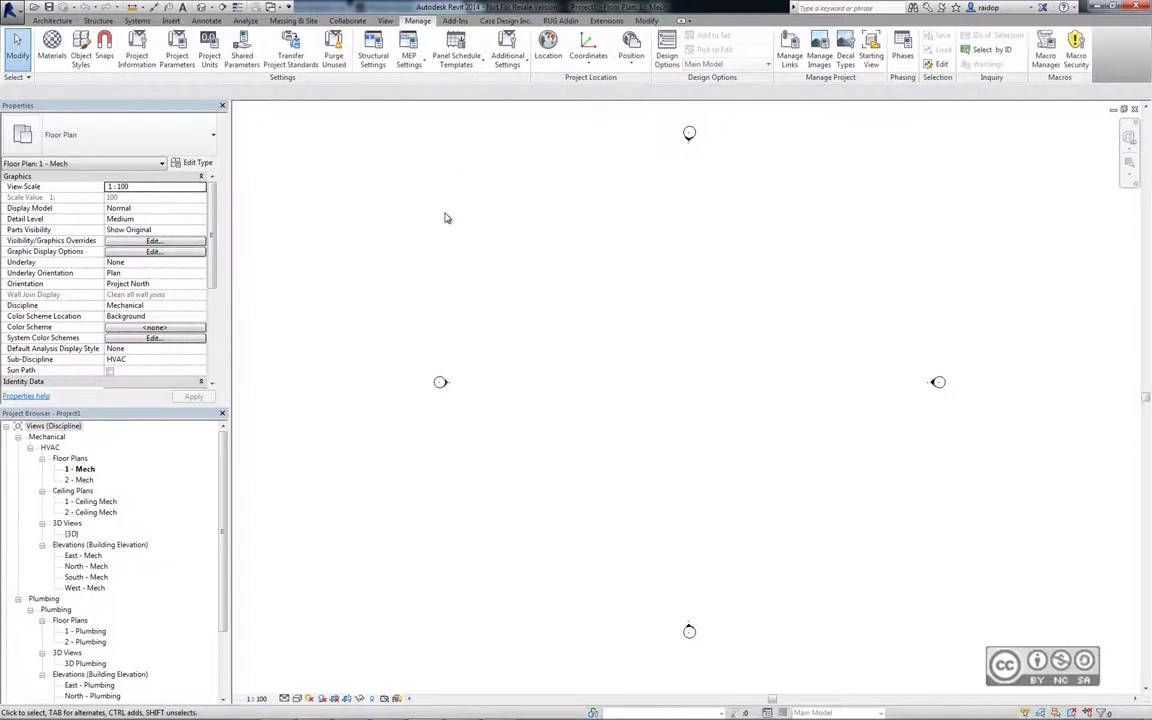
{"action": "scroll", "coordinate": [416, 26], "scroll_direction": "down", "scroll_amount": 1}
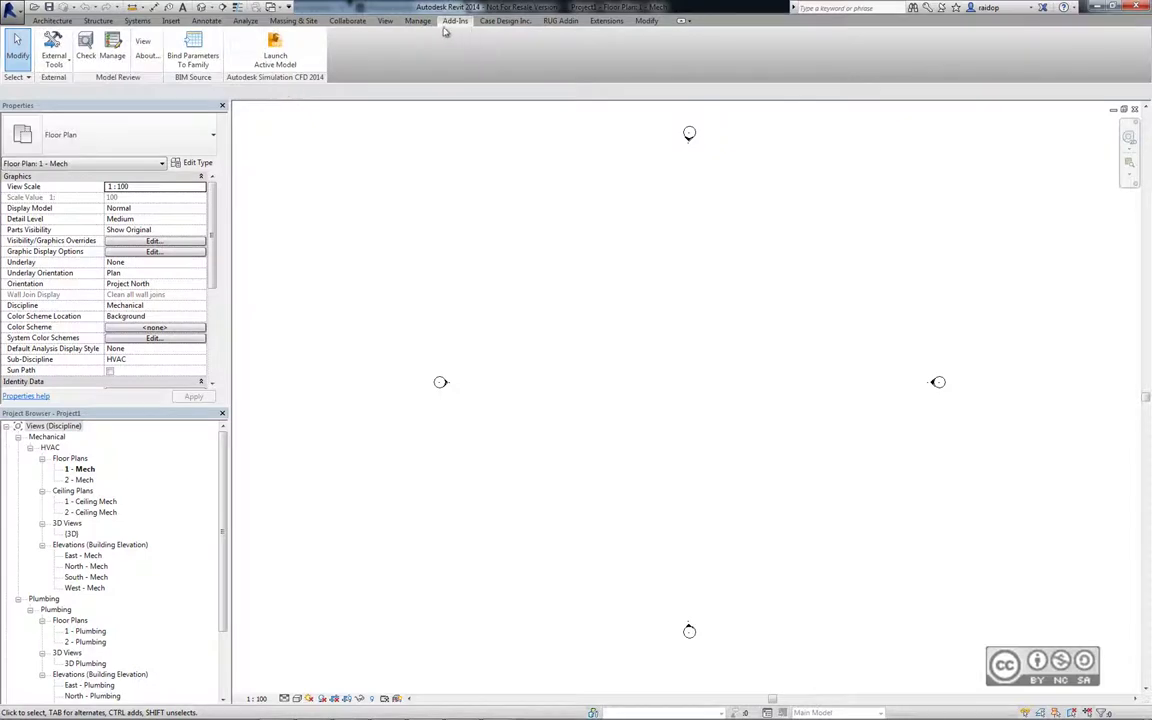
{"action": "scroll", "coordinate": [402, 28], "scroll_direction": "down", "scroll_amount": 1}
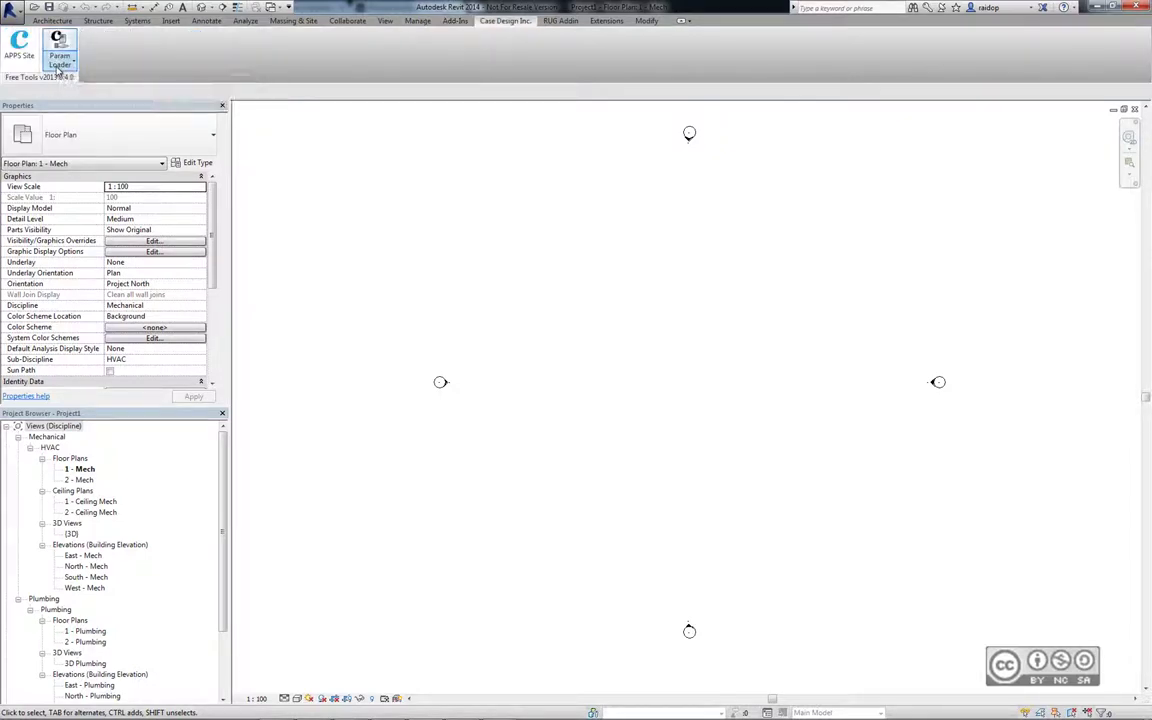
{"action": "left_click", "coordinate": [62, 66]}
Load SharedParameters-Energiamärgis - Reordered.txt into Super Shared Parameter Loader and expand Energiamärgis and Hoone energiakasutus
{"action": "left_click", "coordinate": [95, 84]}
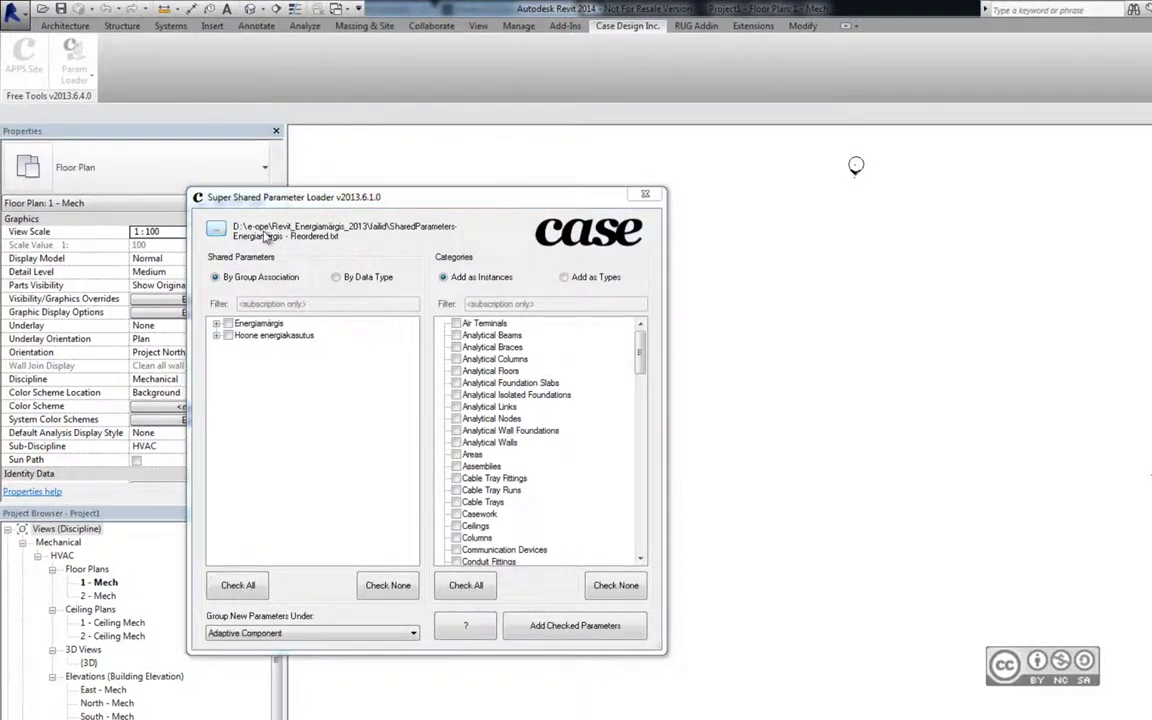
{"action": "left_click", "coordinate": [215, 230]}
{"action": "left_click", "coordinate": [446, 329]}
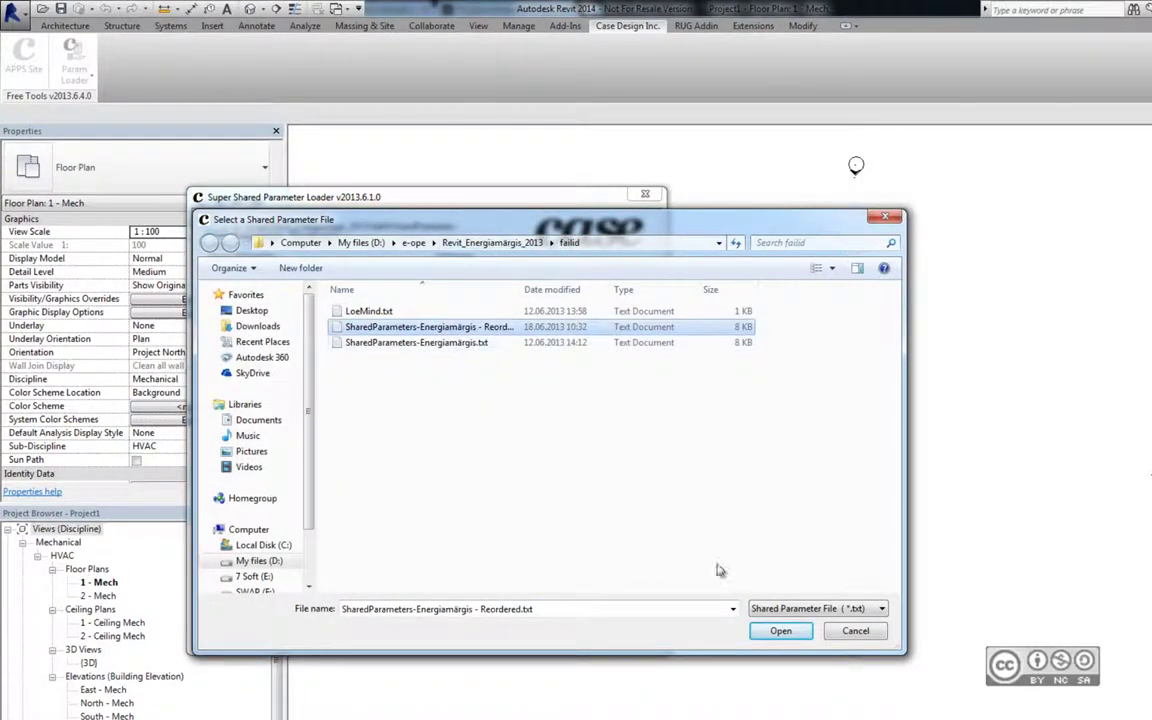
{"action": "left_click", "coordinate": [780, 630]}
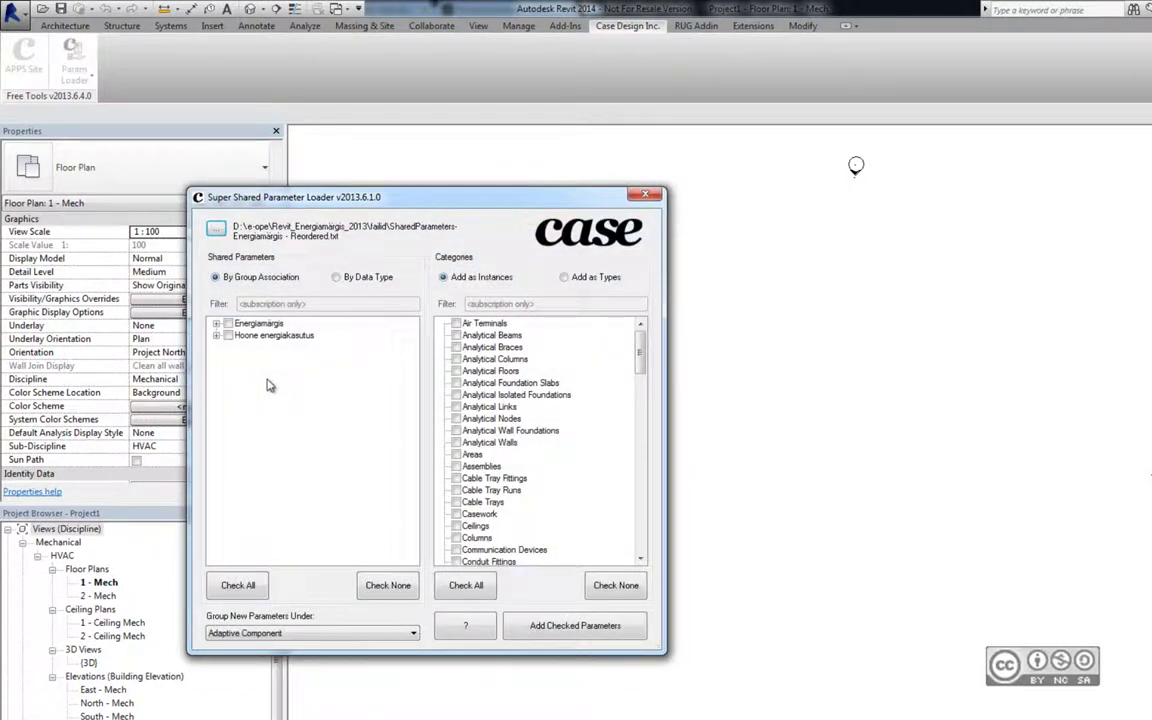
{"action": "left_click", "coordinate": [217, 325]}
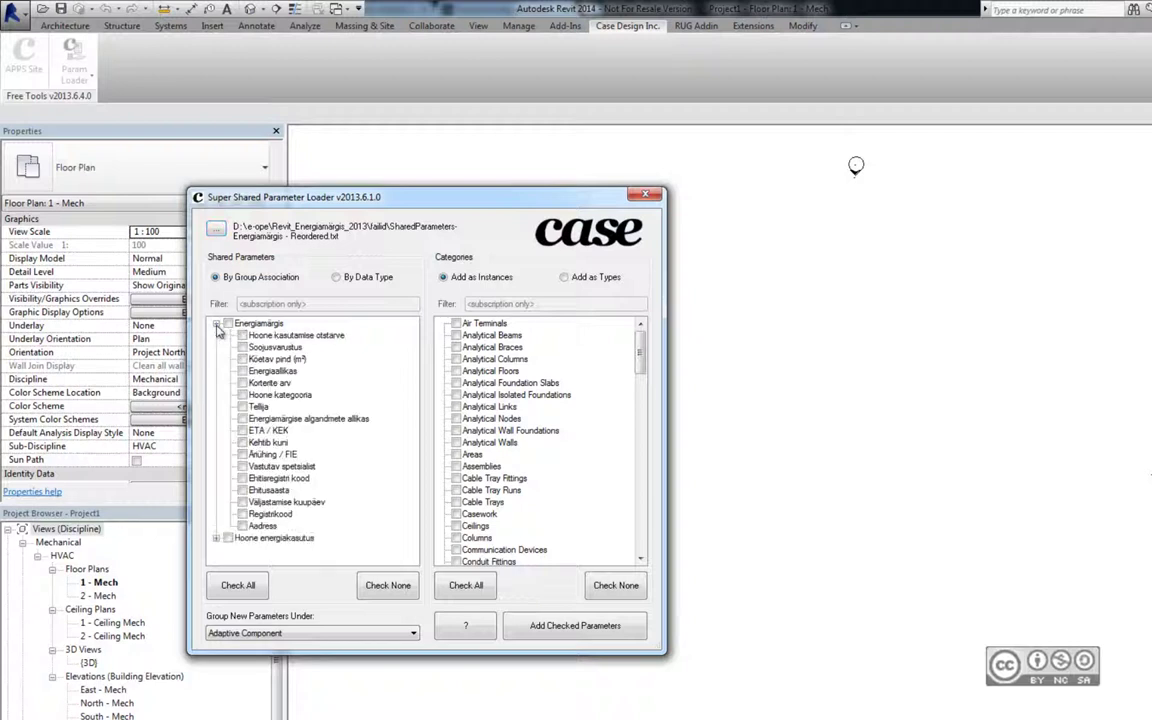
{"action": "left_click", "coordinate": [216, 538]}
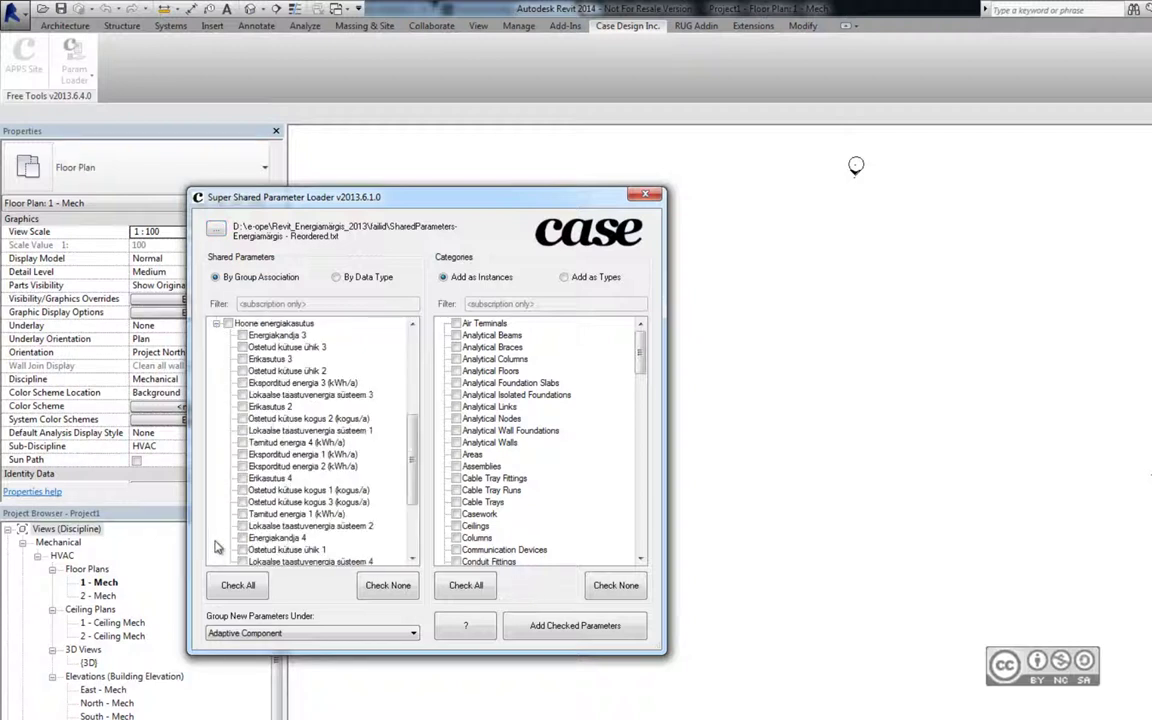
{"action": "scroll", "coordinate": [412, 373], "scroll_direction": "up", "scroll_amount": 1}
{"action": "scroll", "coordinate": [408, 370], "scroll_direction": "up", "scroll_amount": 4}
{"action": "scroll", "coordinate": [408, 370], "scroll_direction": "up", "scroll_amount": 2}
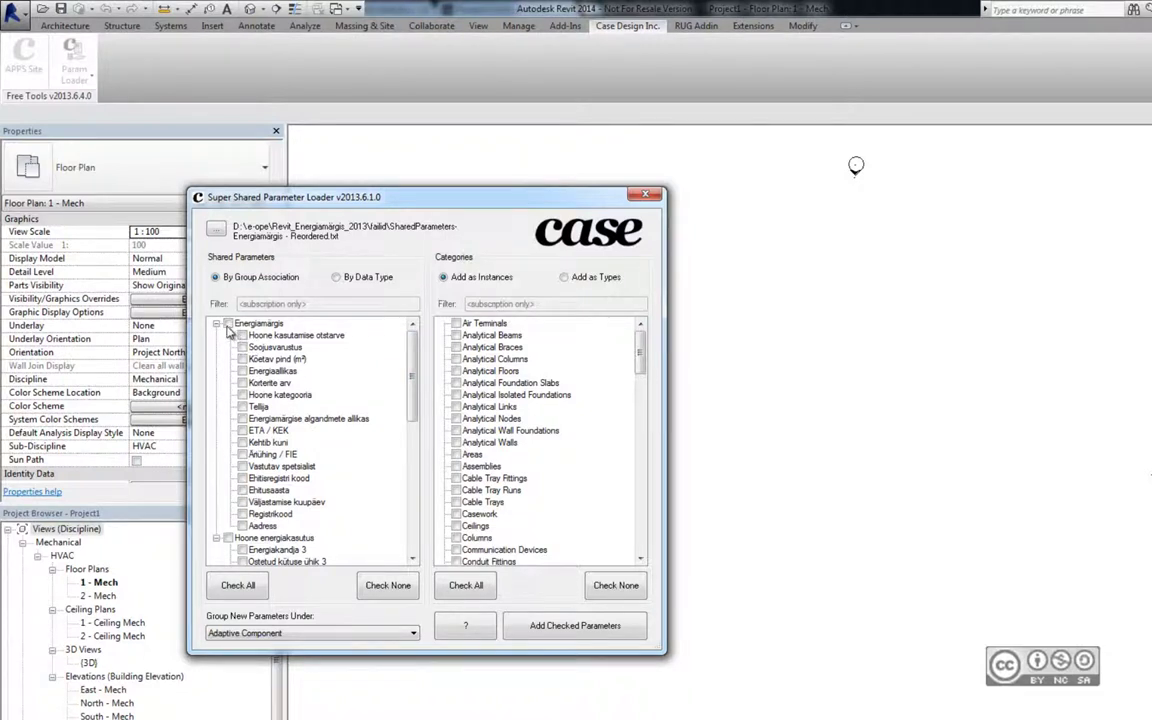
Check all Energiamärgis parameters, group them under Energy Analysis, and target the Project Information category
{"action": "left_click", "coordinate": [228, 323]}
{"action": "left_click", "coordinate": [335, 632]}
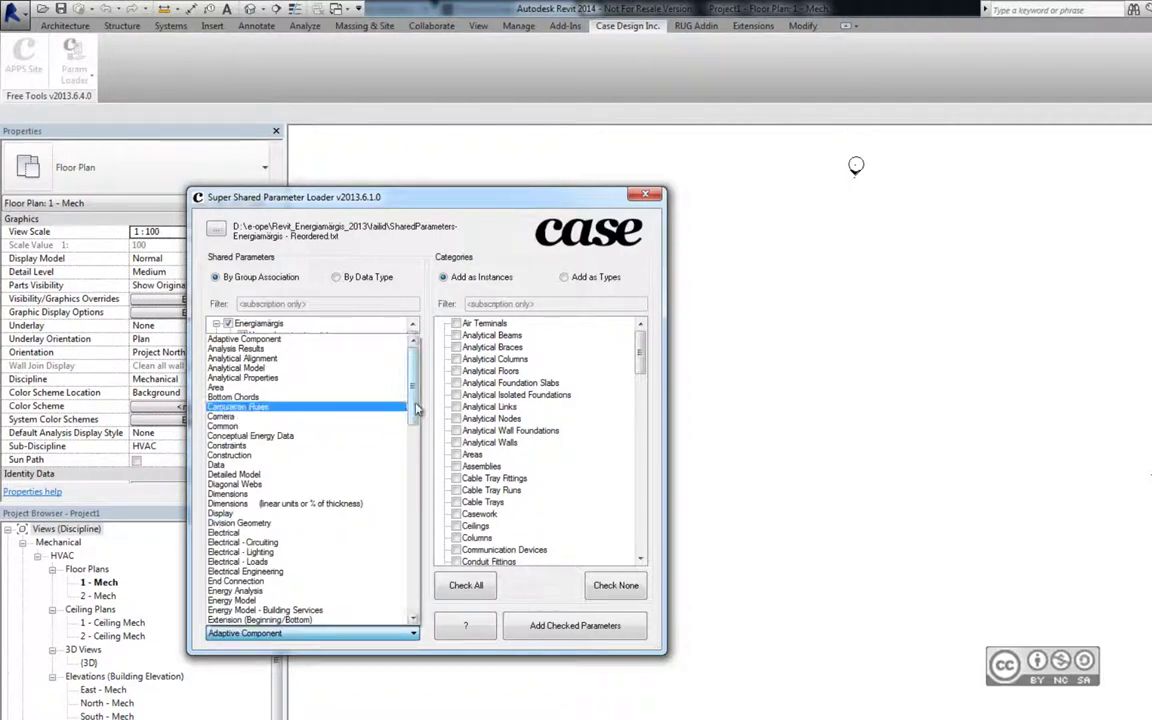
{"action": "left_click_drag", "start_coordinate": [412, 398], "coordinate": [414, 433]}
{"action": "left_click", "coordinate": [240, 476]}
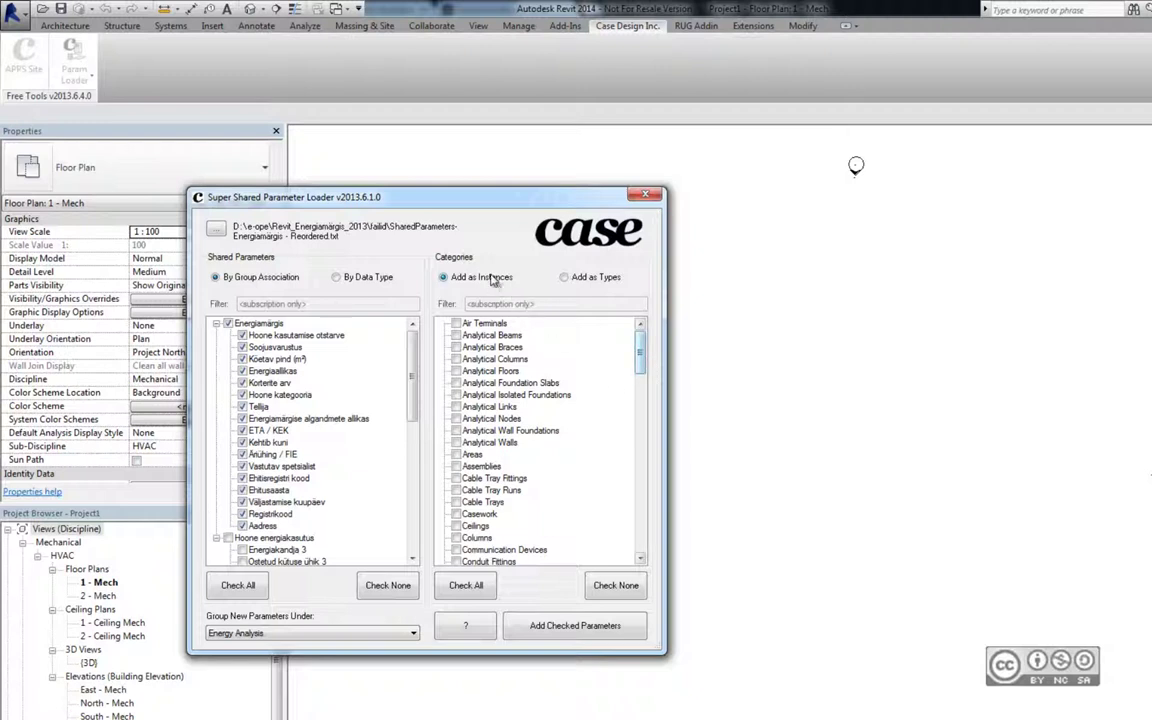
{"action": "left_click_drag", "start_coordinate": [639, 372], "coordinate": [639, 487]}
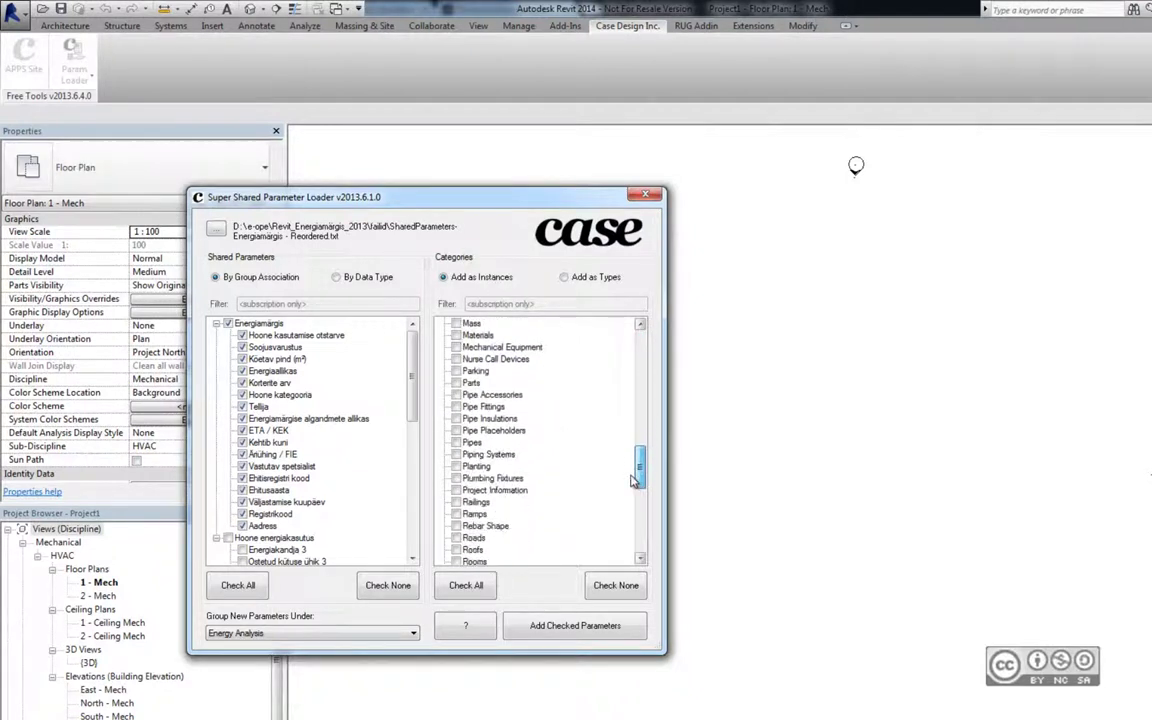
{"action": "left_click", "coordinate": [456, 490]}
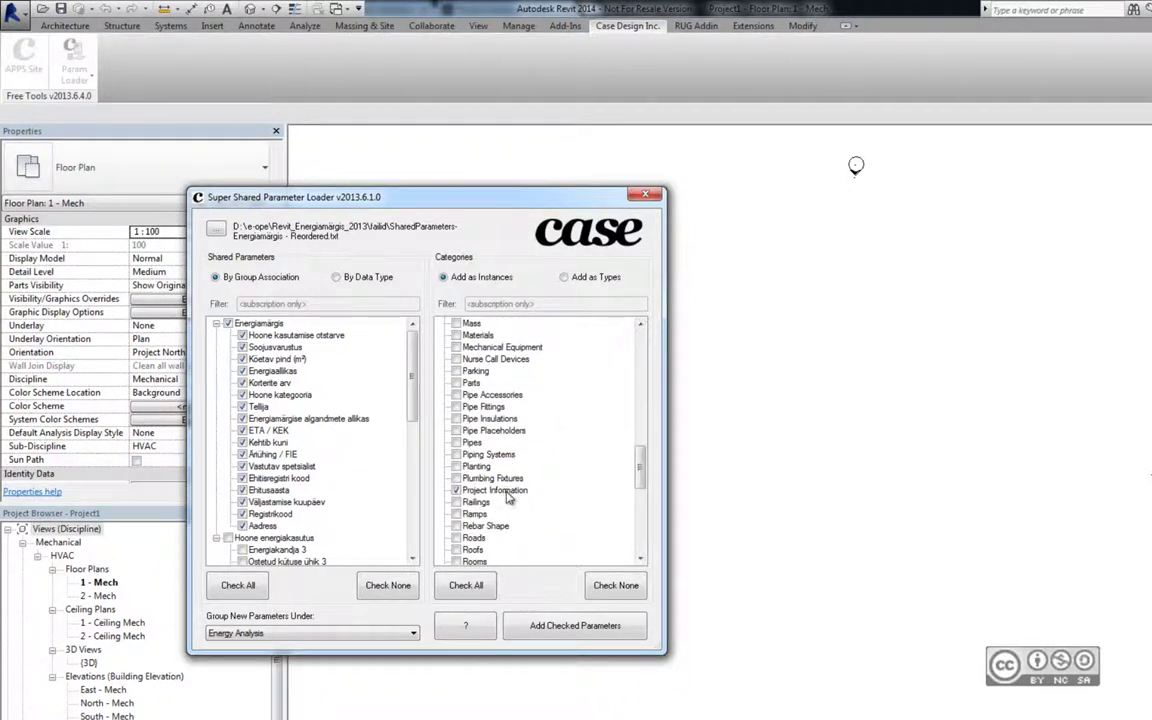
Add the checked parameters, close the loader, and open Project Information to see them
{"action": "left_click", "coordinate": [535, 620]}
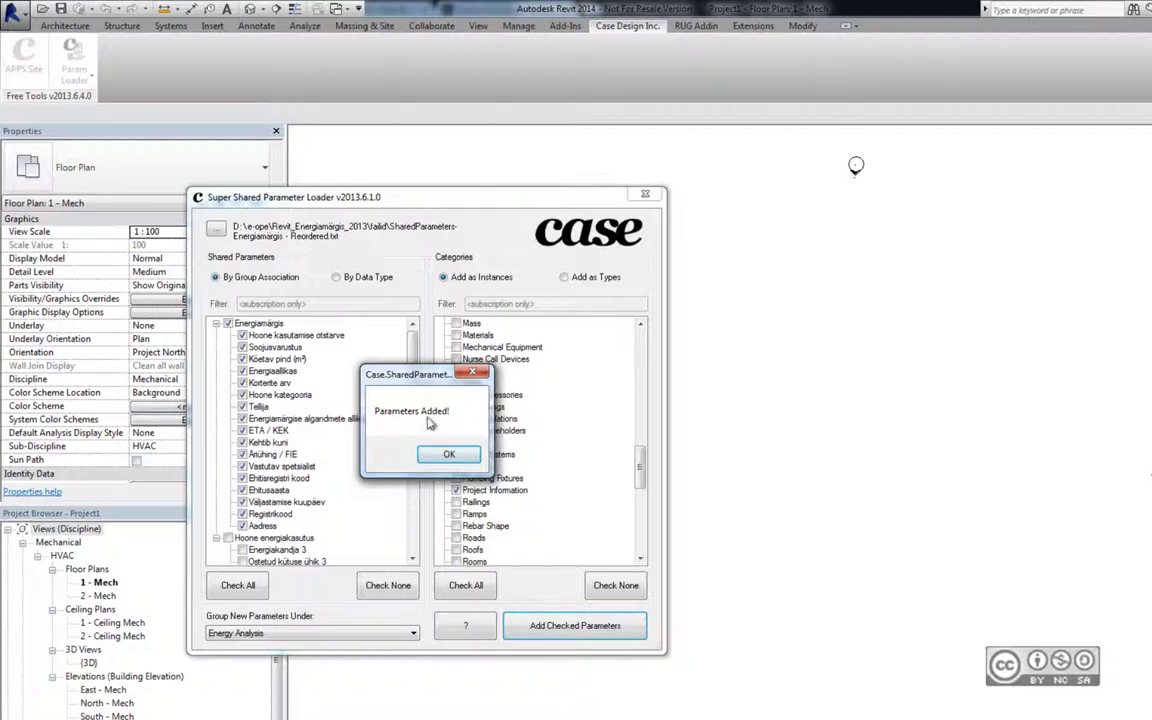
{"action": "left_click", "coordinate": [440, 456]}
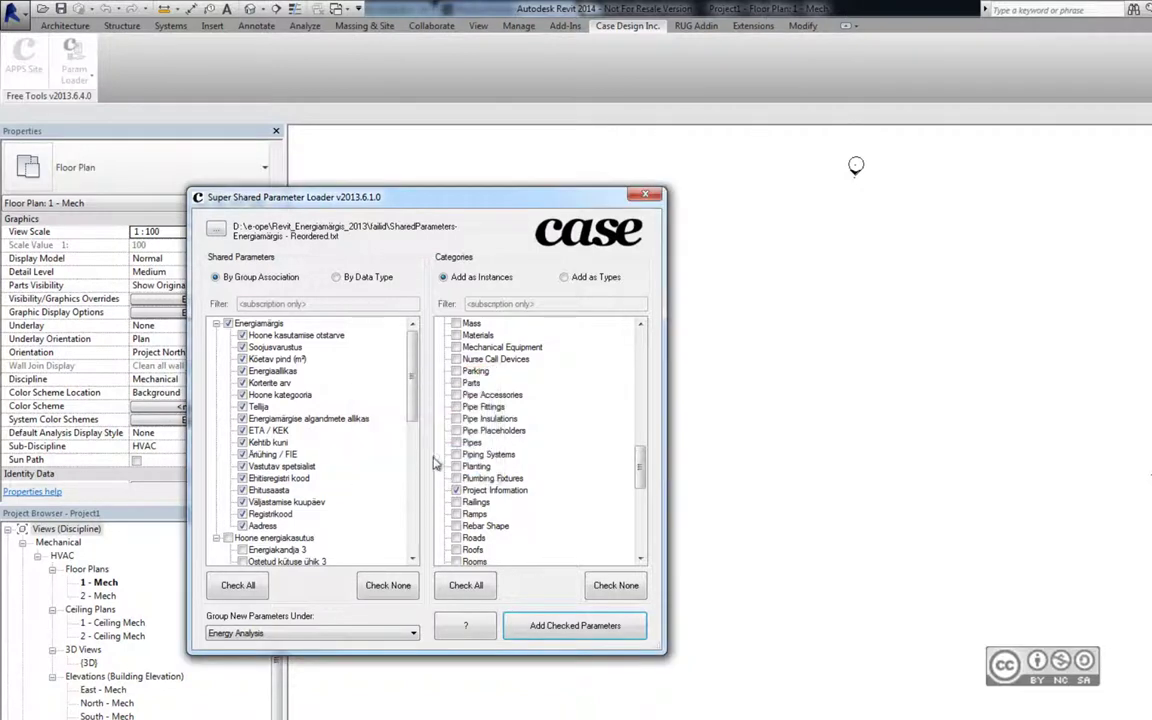
{"action": "left_click", "coordinate": [645, 194]}
{"action": "left_click", "coordinate": [516, 26]}
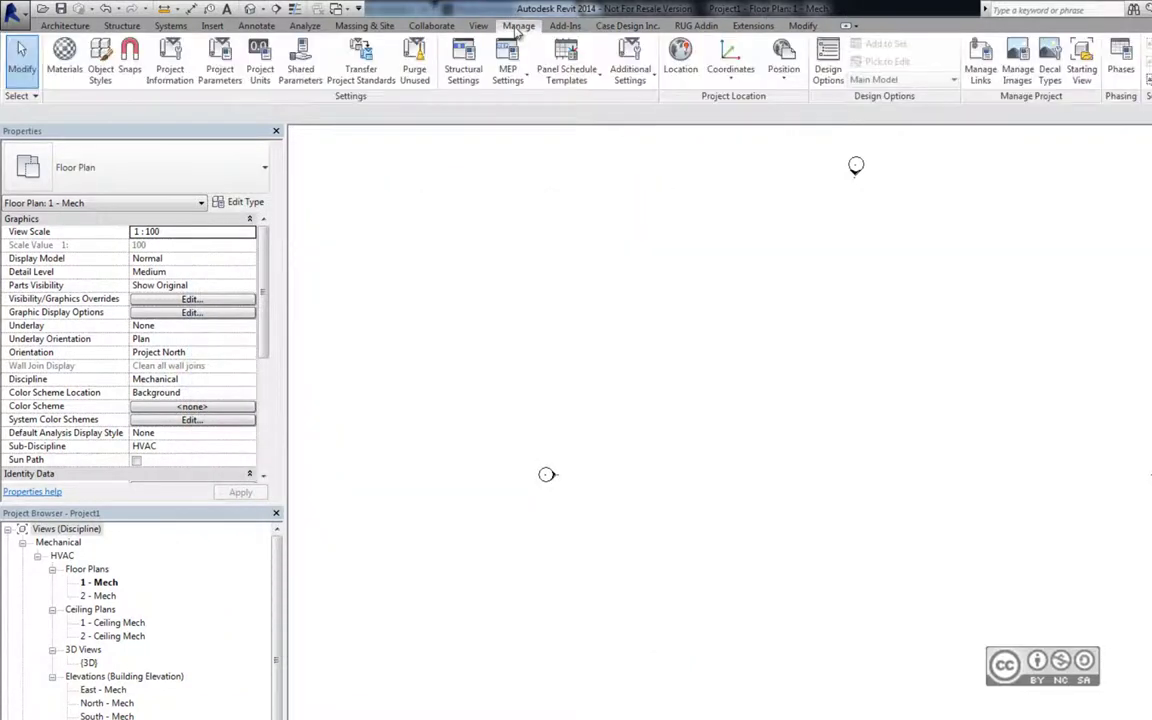
{"action": "left_click", "coordinate": [160, 70]}
Reopen Project Information to review the new Energy Analysis parameters, then close it
{"action": "left_click", "coordinate": [165, 68]}
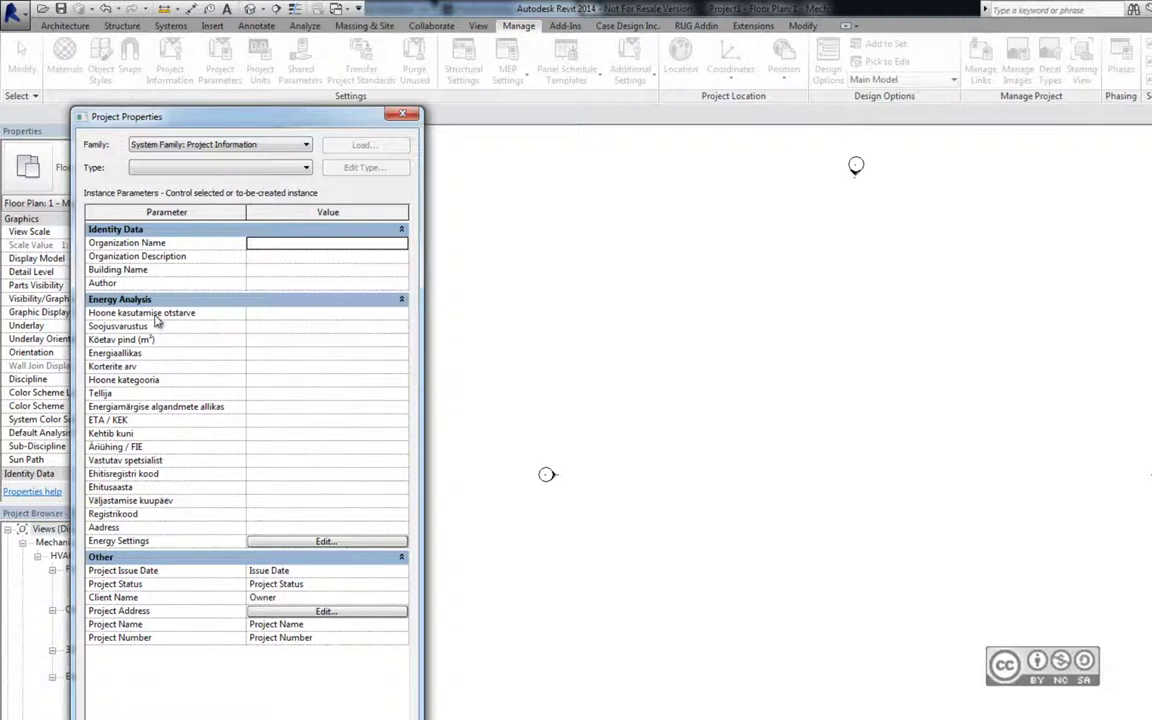
{"action": "key", "text": "Return"}
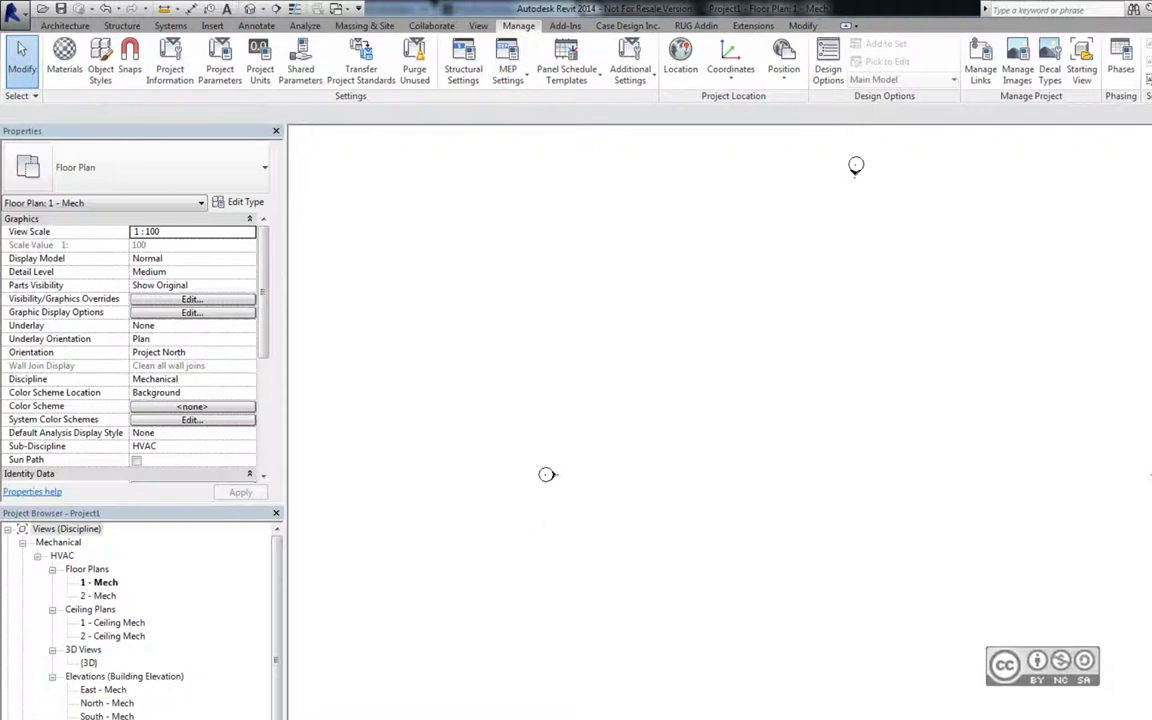
View the shared parameter file in Notepad, then switch Revit to Project2 - Floor Plan: 1 - Mech
{"action": "key", "text": "alt+Tab"}
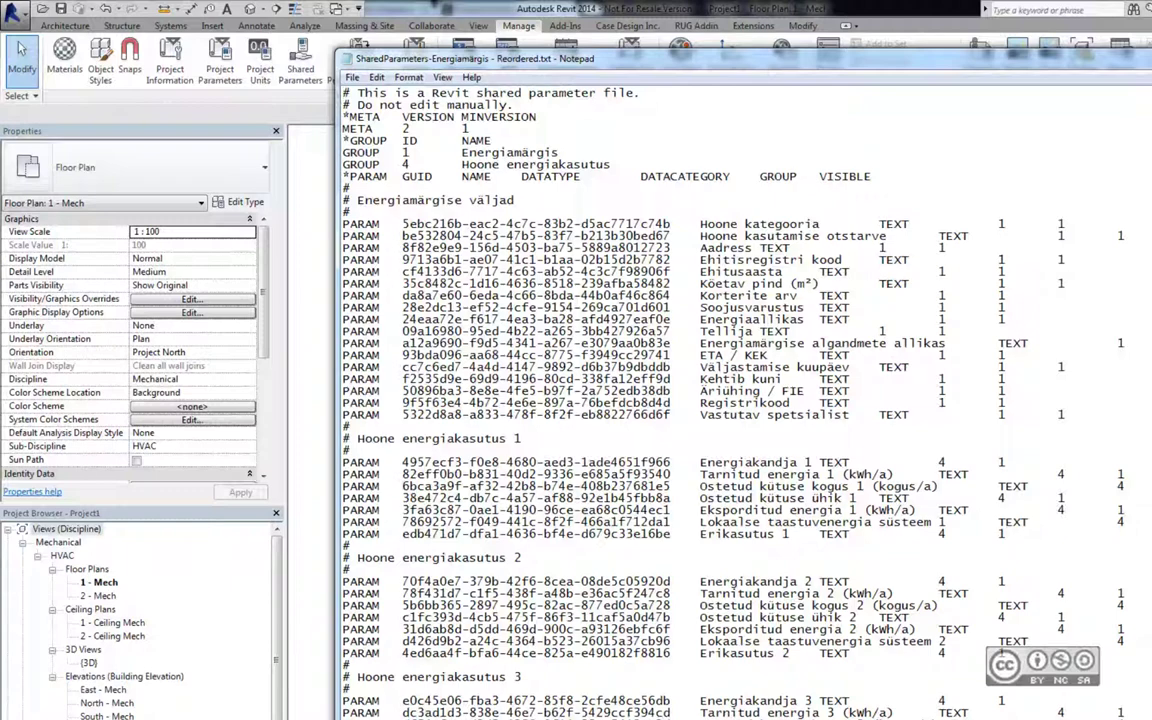
{"action": "left_click", "coordinate": [345, 10]}
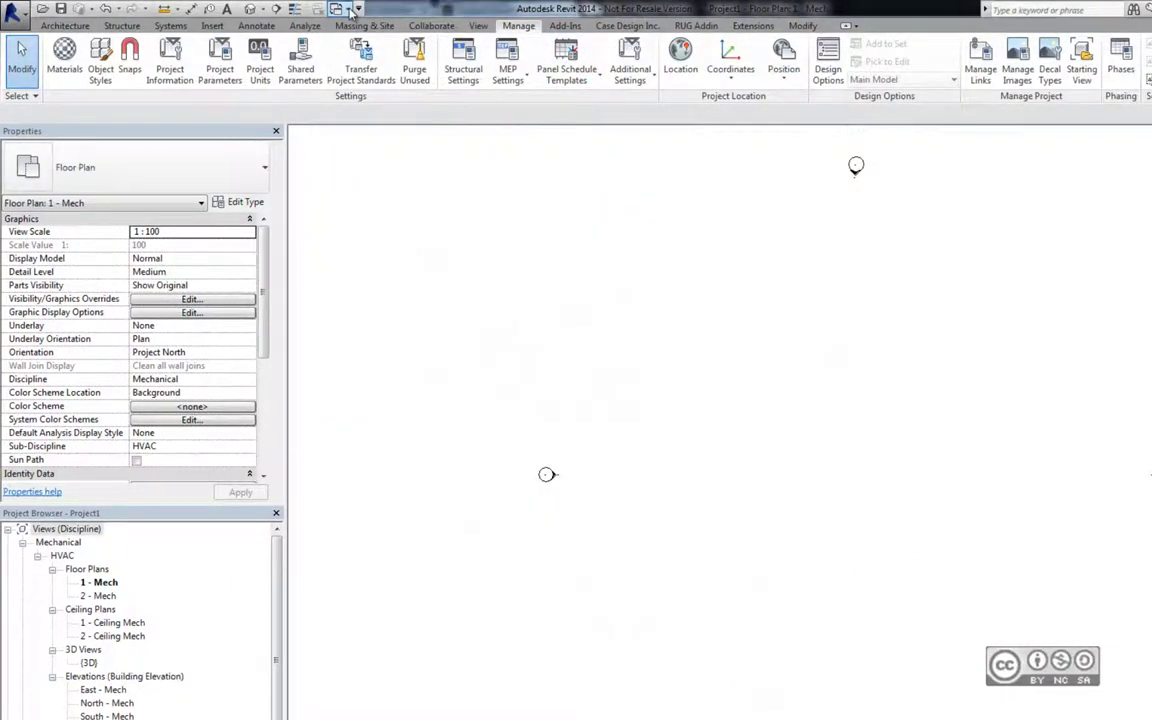
{"action": "left_click", "coordinate": [350, 10]}
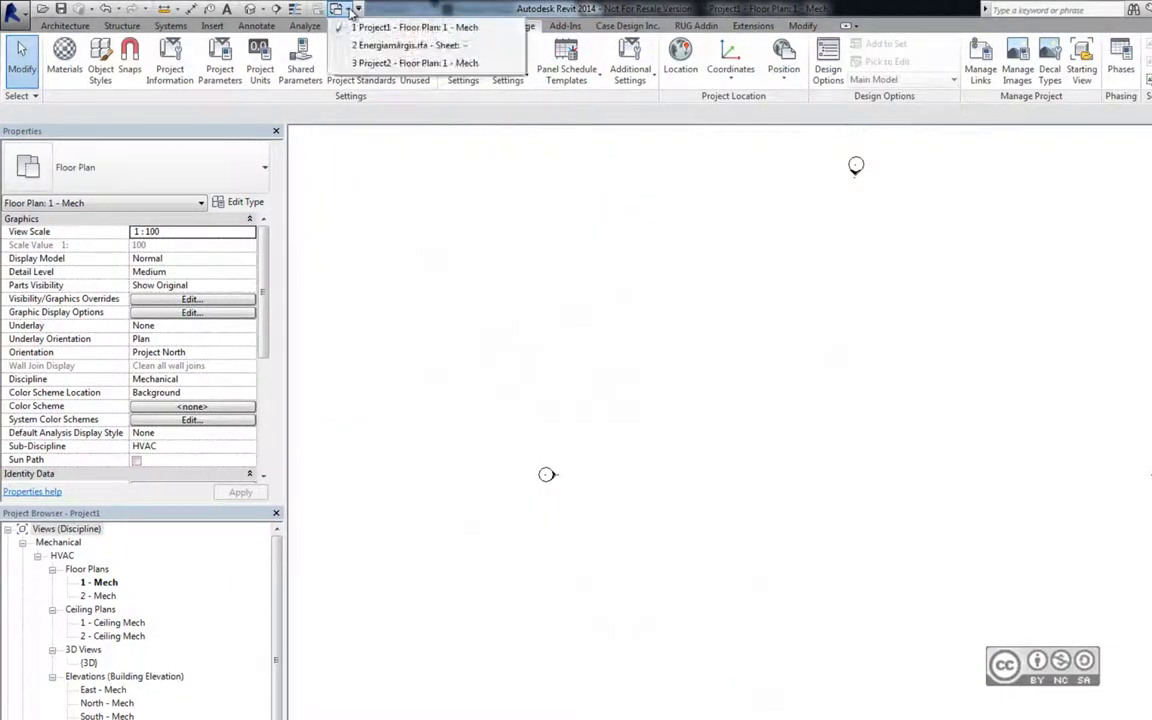
{"action": "left_click", "coordinate": [415, 63]}
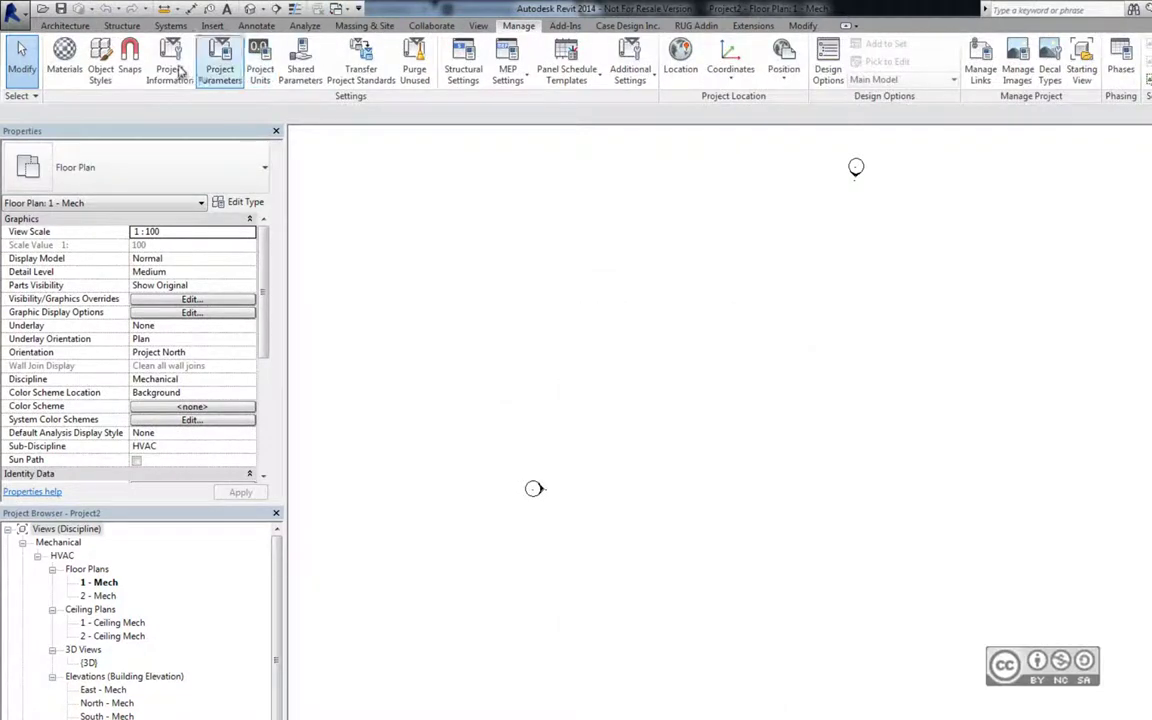
{"action": "left_click", "coordinate": [170, 68]}
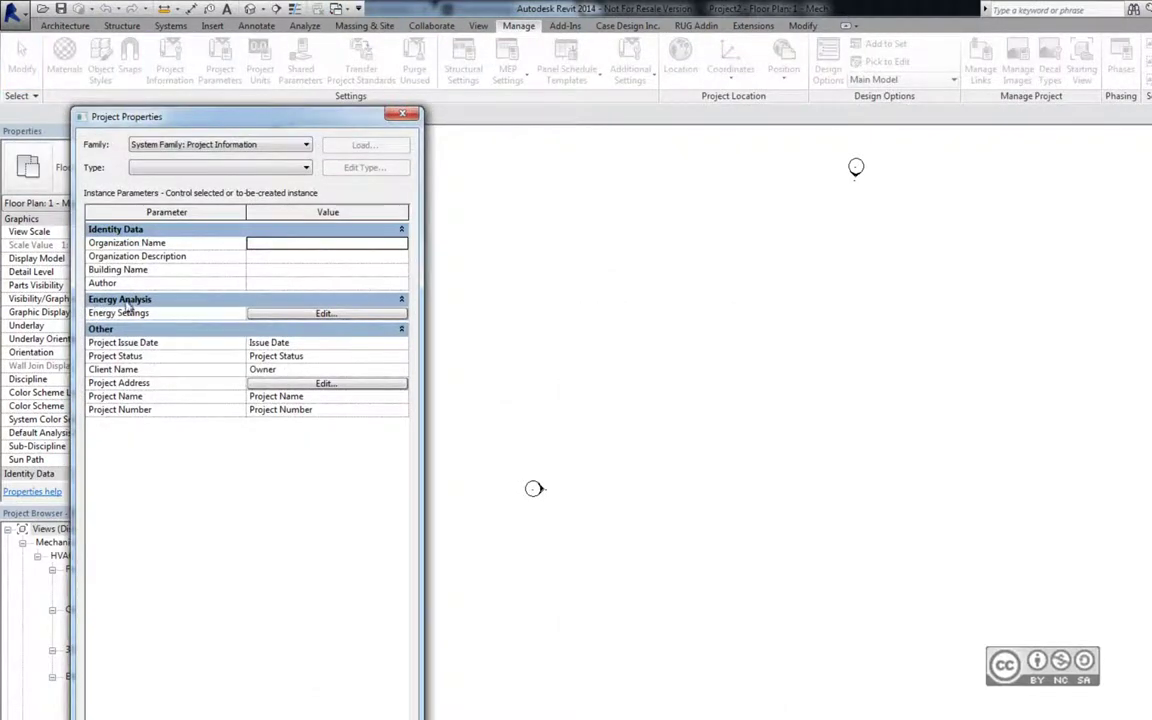
{"action": "key", "text": "Escape"}
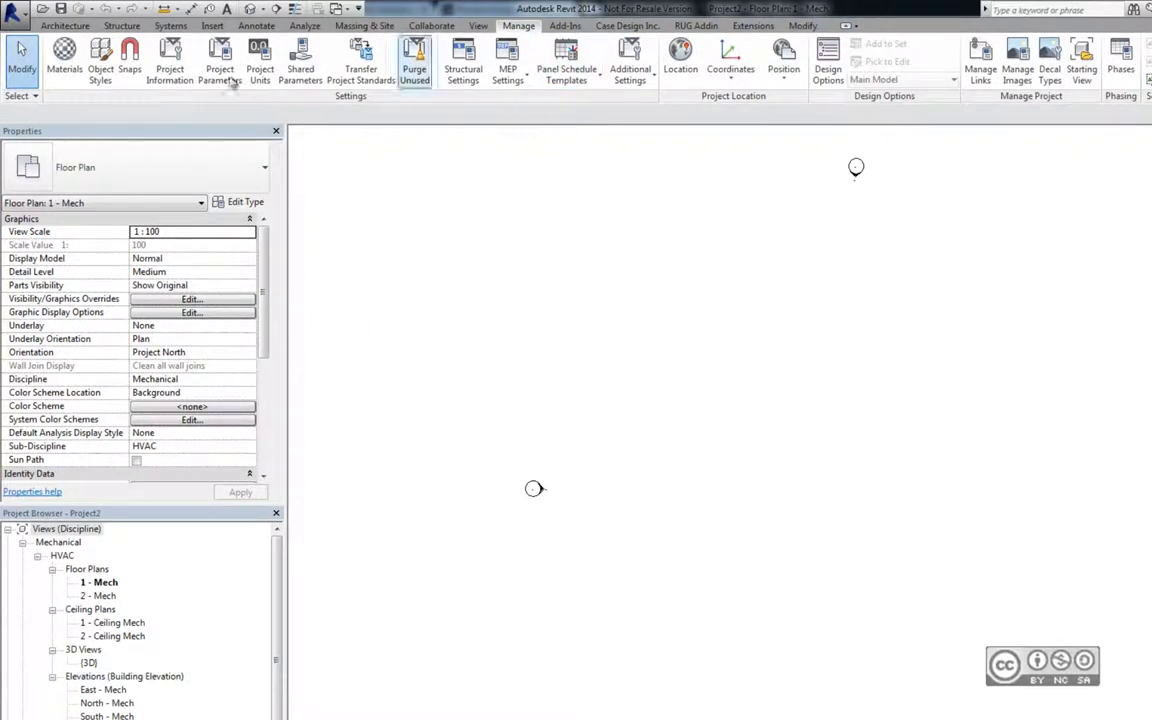
{"action": "left_click", "coordinate": [220, 68]}
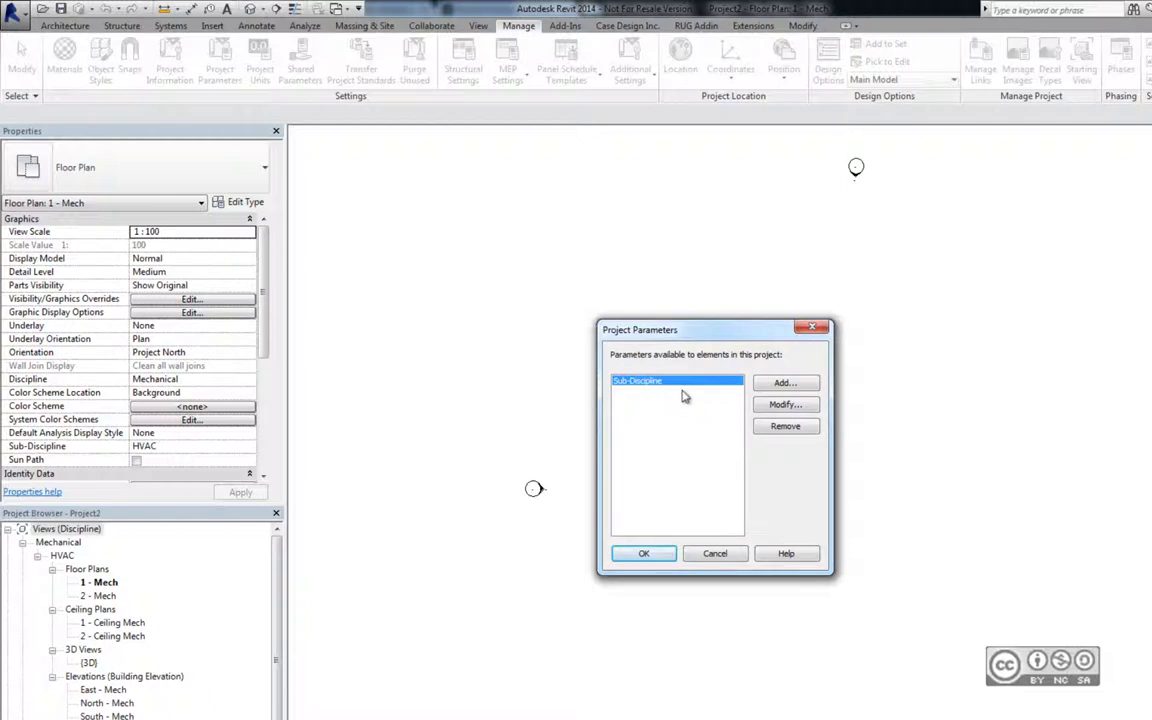
{"action": "left_click", "coordinate": [714, 556]}
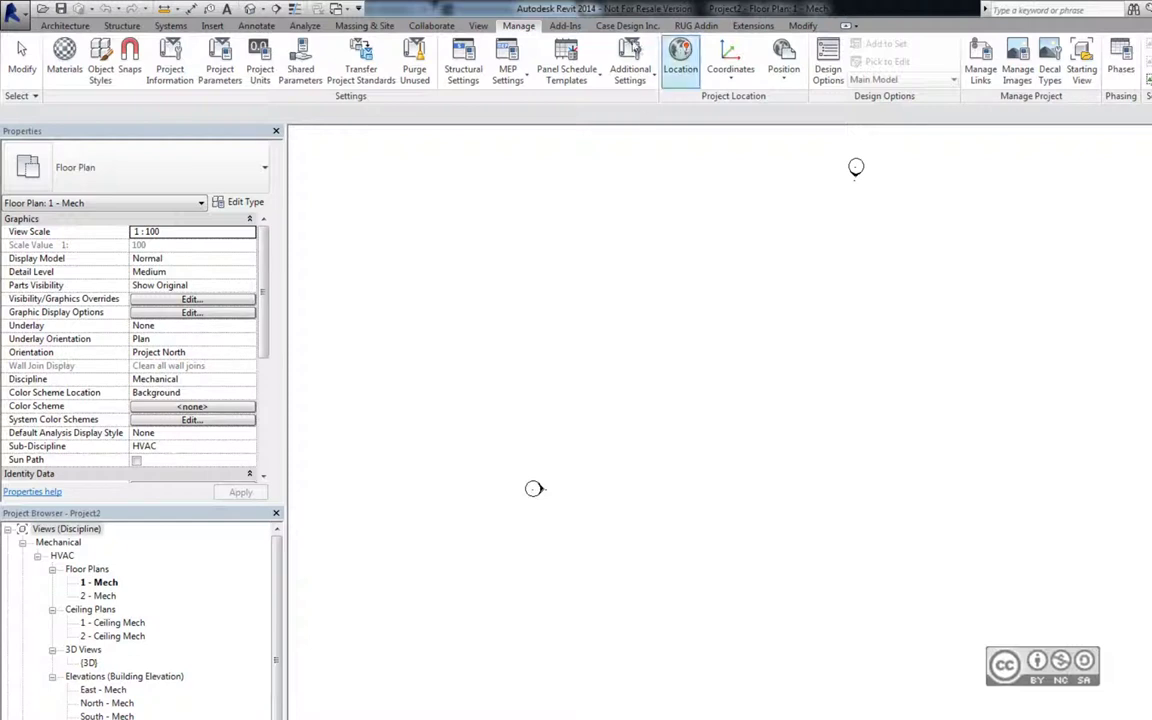
Launch the CASE Super Shared Parameter Loader and expand the Energiamärgis parameter group
{"action": "left_click", "coordinate": [617, 27]}
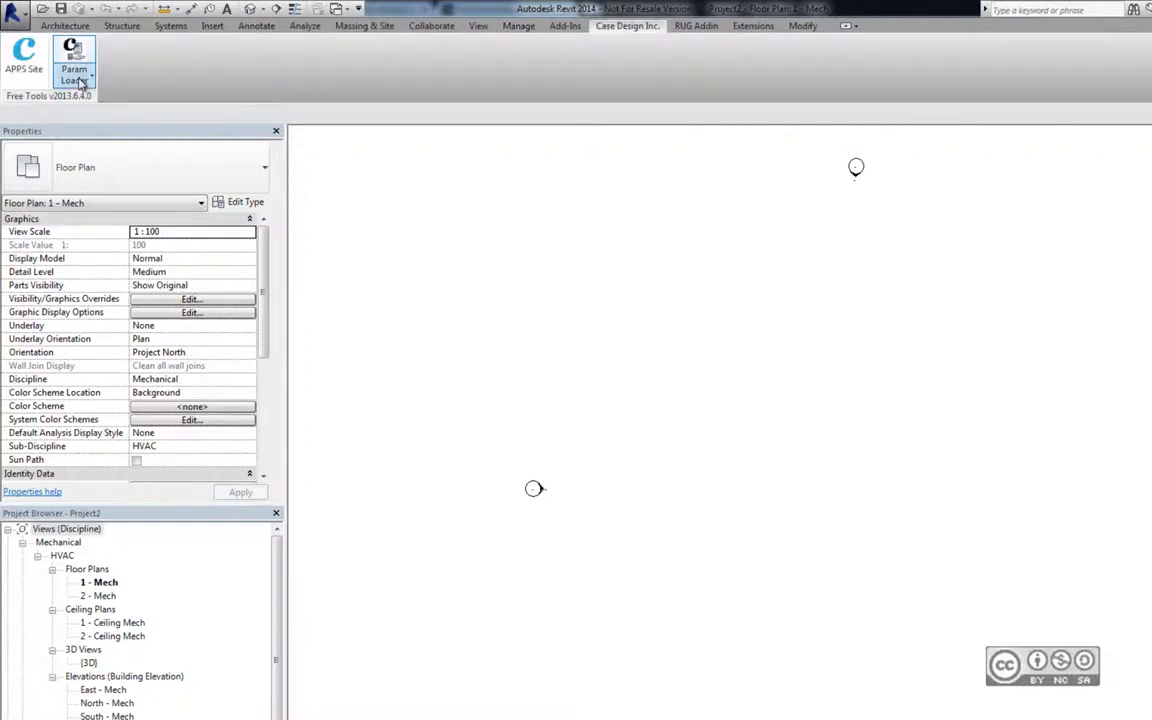
{"action": "left_click", "coordinate": [88, 80]}
{"action": "left_click", "coordinate": [93, 103]}
{"action": "left_click_drag", "start_coordinate": [460, 205], "coordinate": [640, 211]}
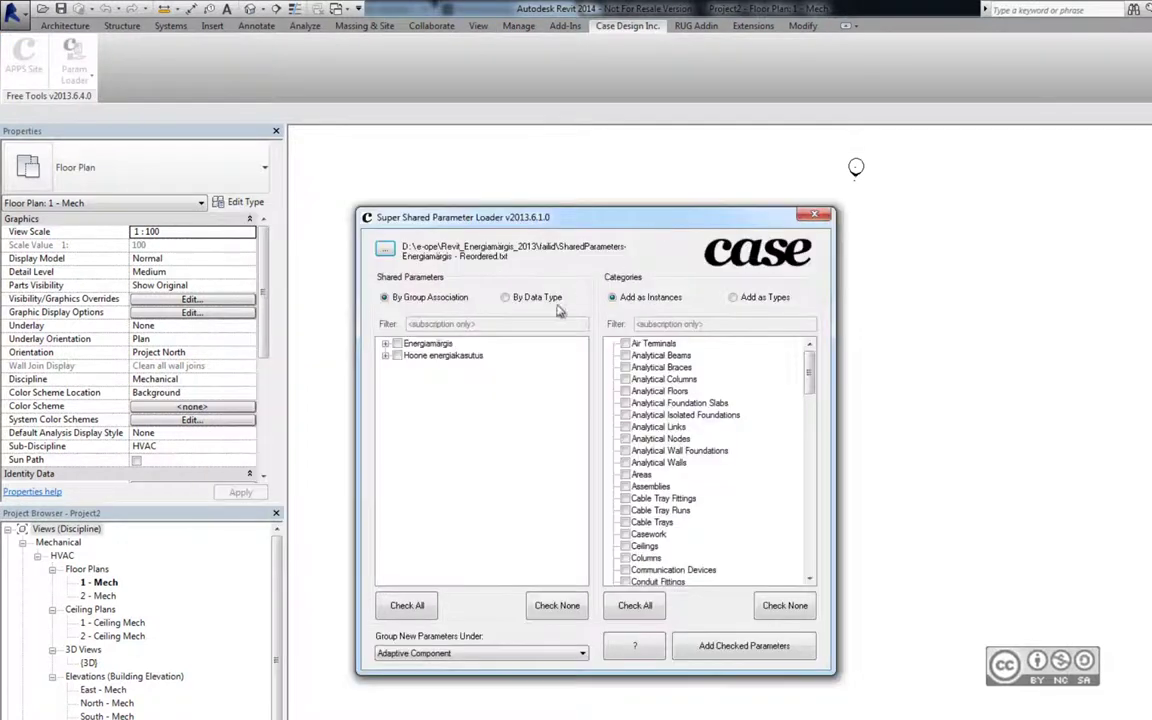
{"action": "left_click", "coordinate": [387, 345]}
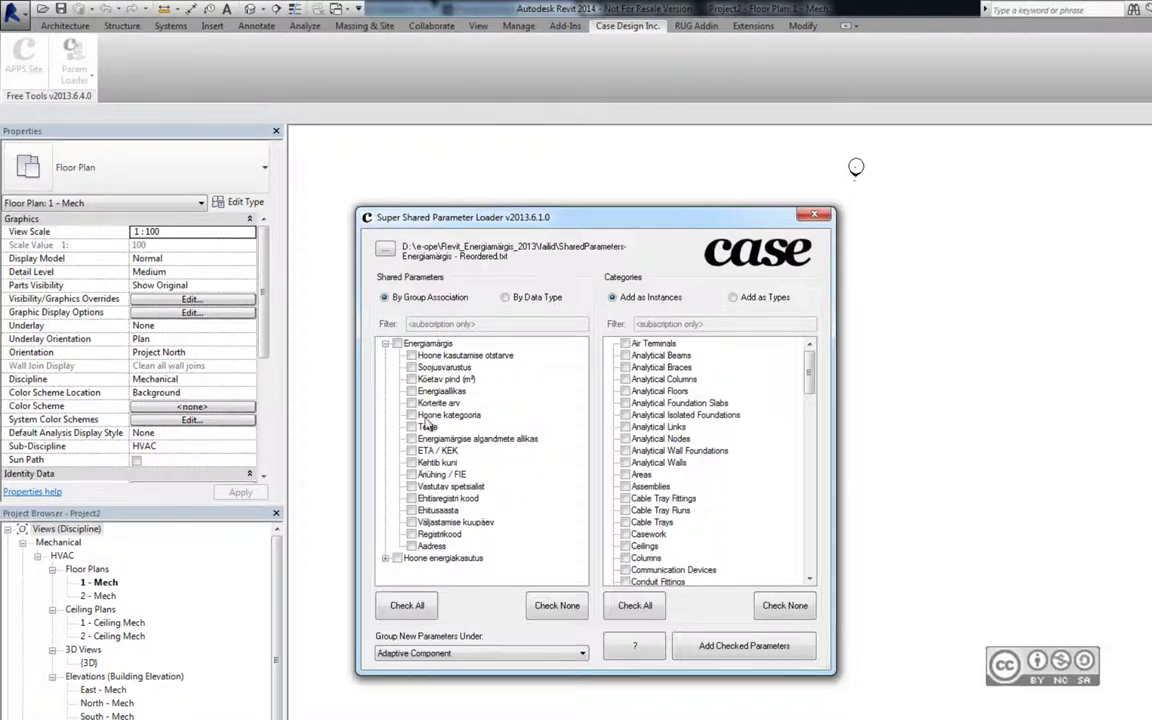
Add Hoone kategooria to Project Information under Energy Analysis, then untick it
{"action": "left_click", "coordinate": [407, 605]}
{"action": "left_click", "coordinate": [390, 653]}
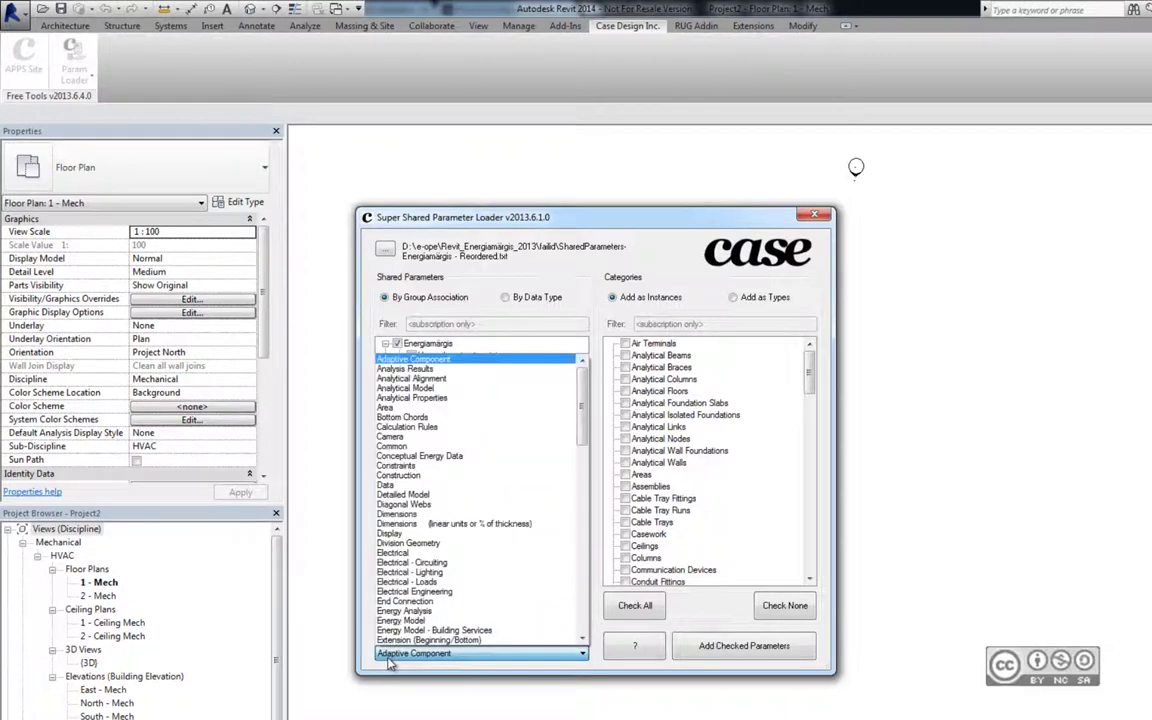
{"action": "left_click", "coordinate": [455, 611]}
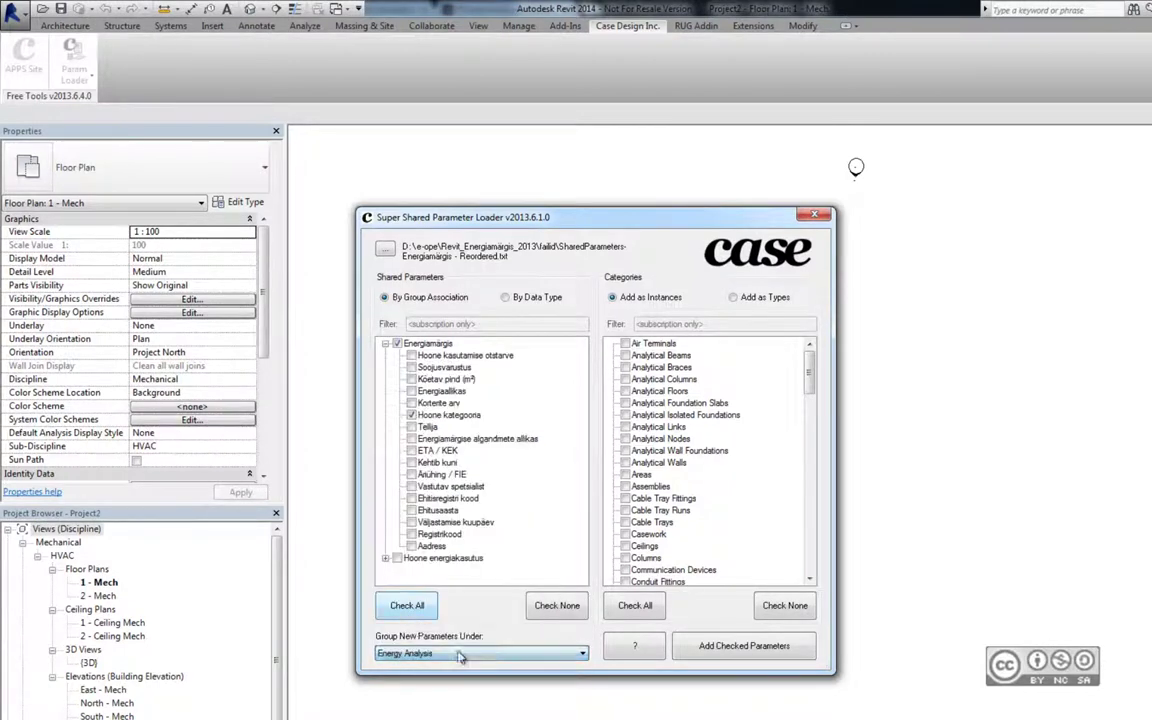
{"action": "left_click_drag", "start_coordinate": [809, 372], "coordinate": [808, 513]}
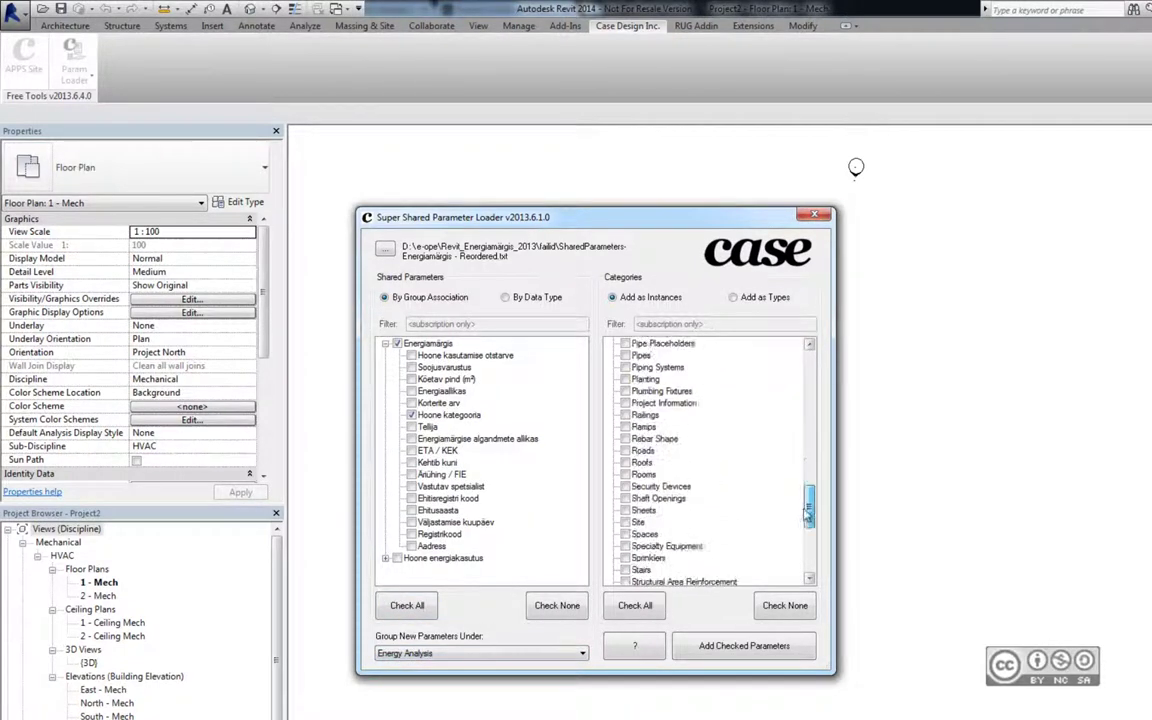
{"action": "left_click", "coordinate": [625, 403]}
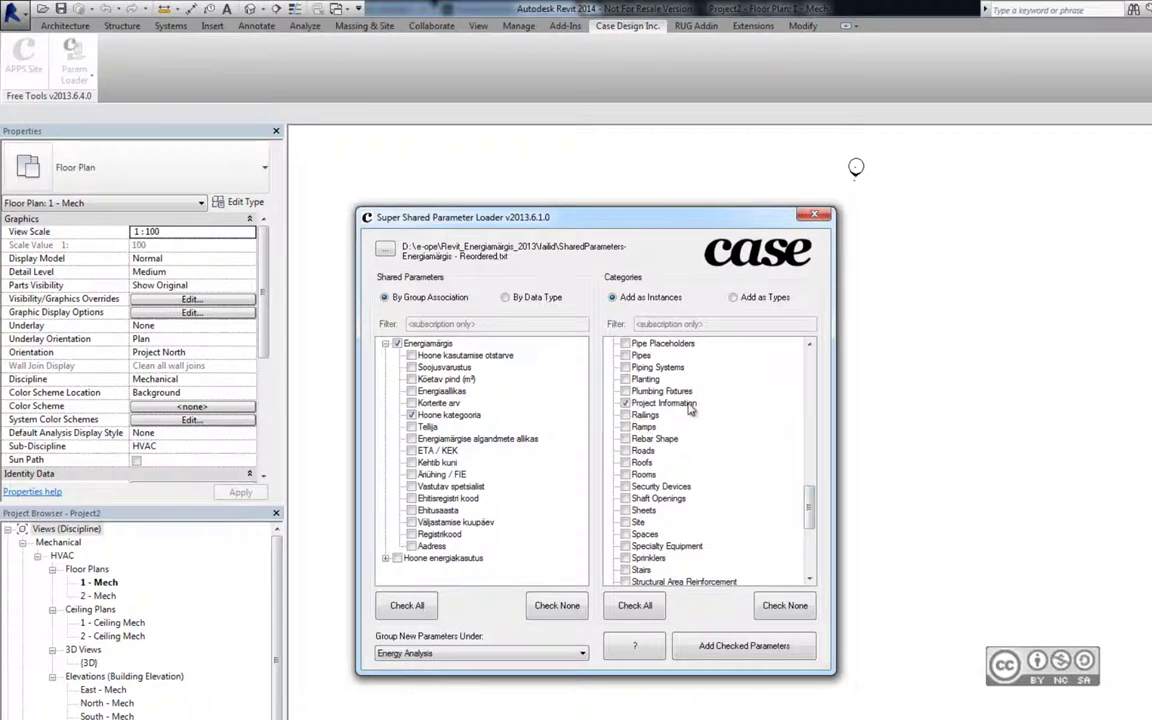
{"action": "left_click", "coordinate": [712, 645]}
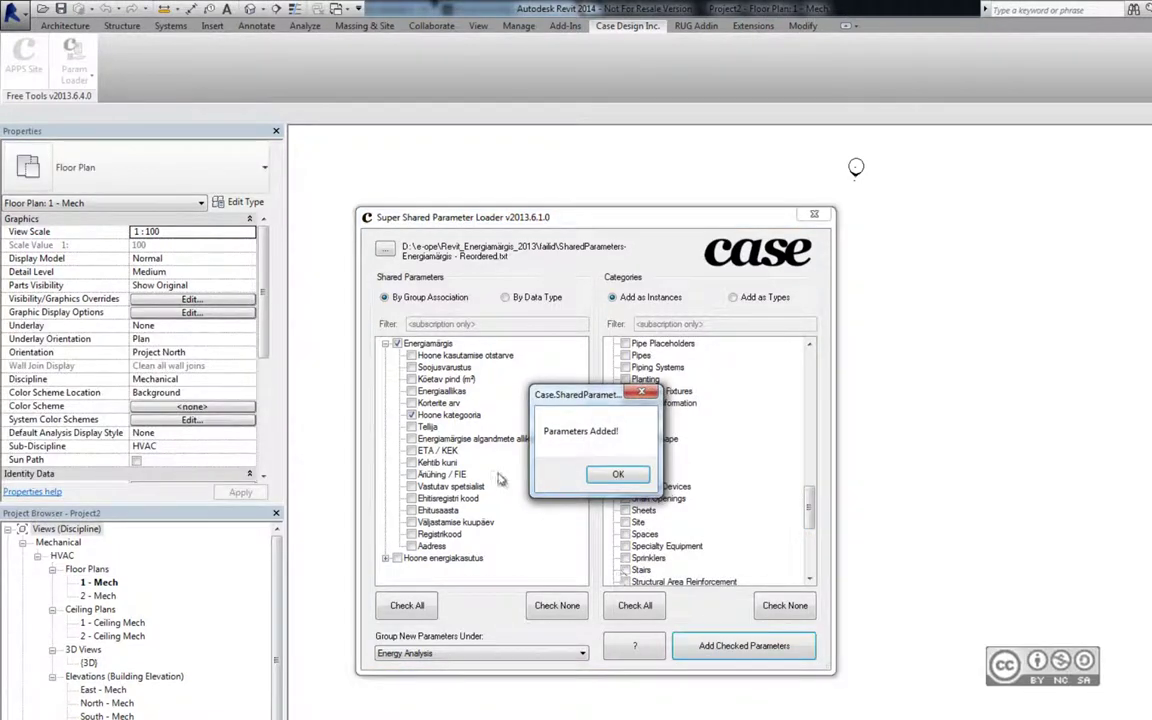
{"action": "left_click", "coordinate": [590, 476]}
{"action": "left_click", "coordinate": [411, 415]}
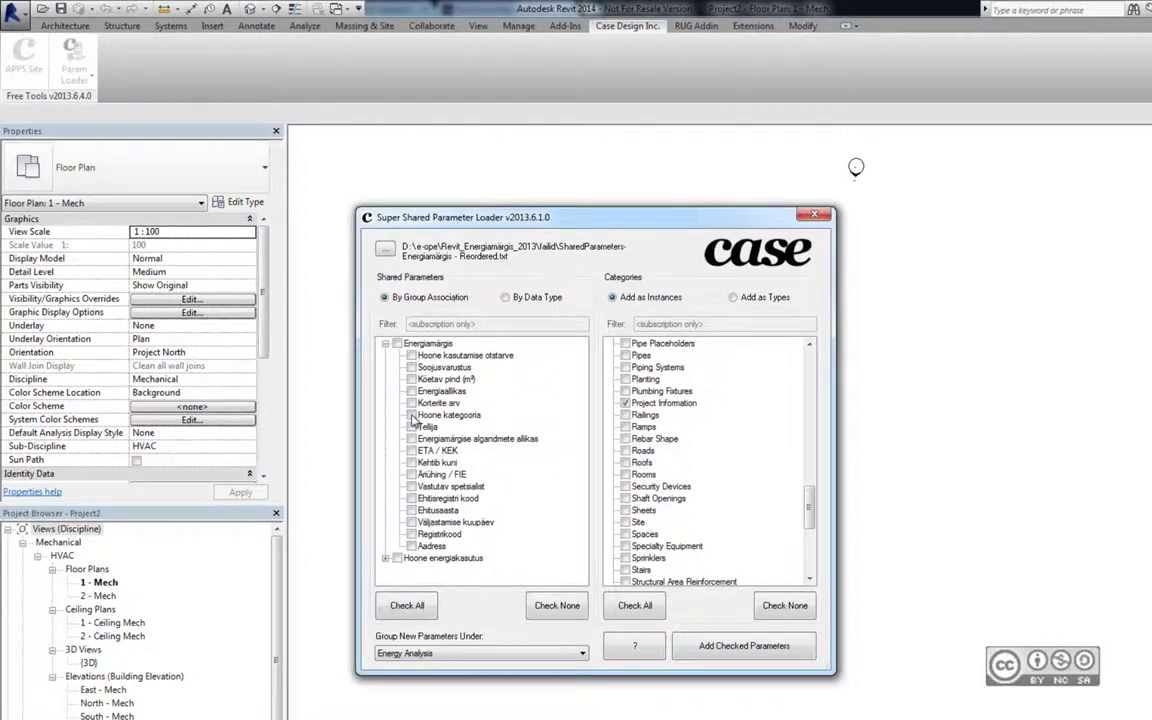
Add the Hoone kasutamise otstarve parameter to Project Information
{"action": "left_click", "coordinate": [411, 356]}
{"action": "left_click", "coordinate": [713, 627]}
{"action": "left_click", "coordinate": [550, 438]}
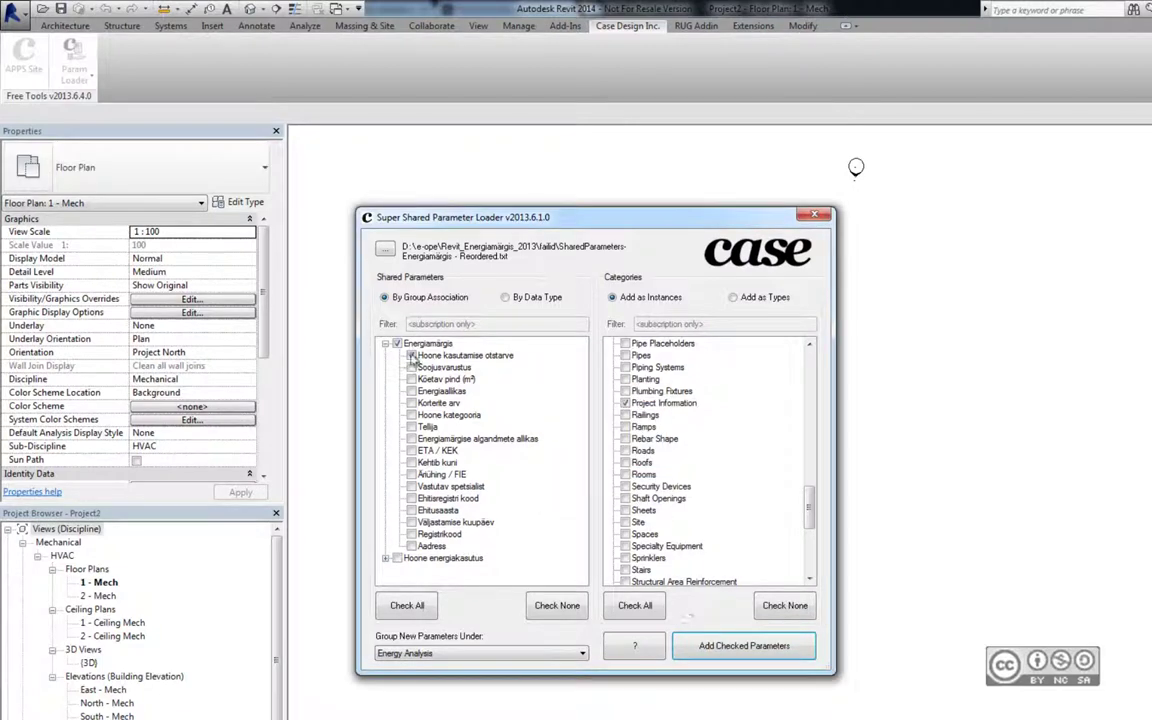
Add the Aadress parameter to Project Information as well, then close the loader
{"action": "left_click", "coordinate": [397, 343]}
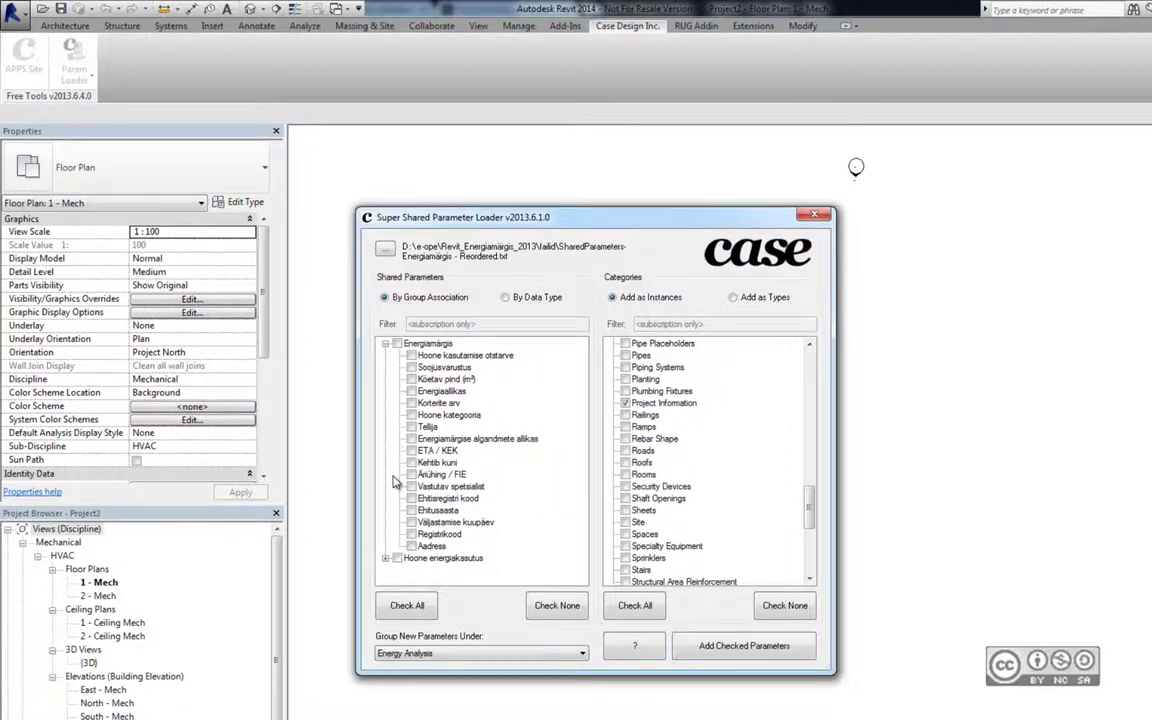
{"action": "left_click", "coordinate": [411, 546]}
{"action": "left_click", "coordinate": [720, 646]}
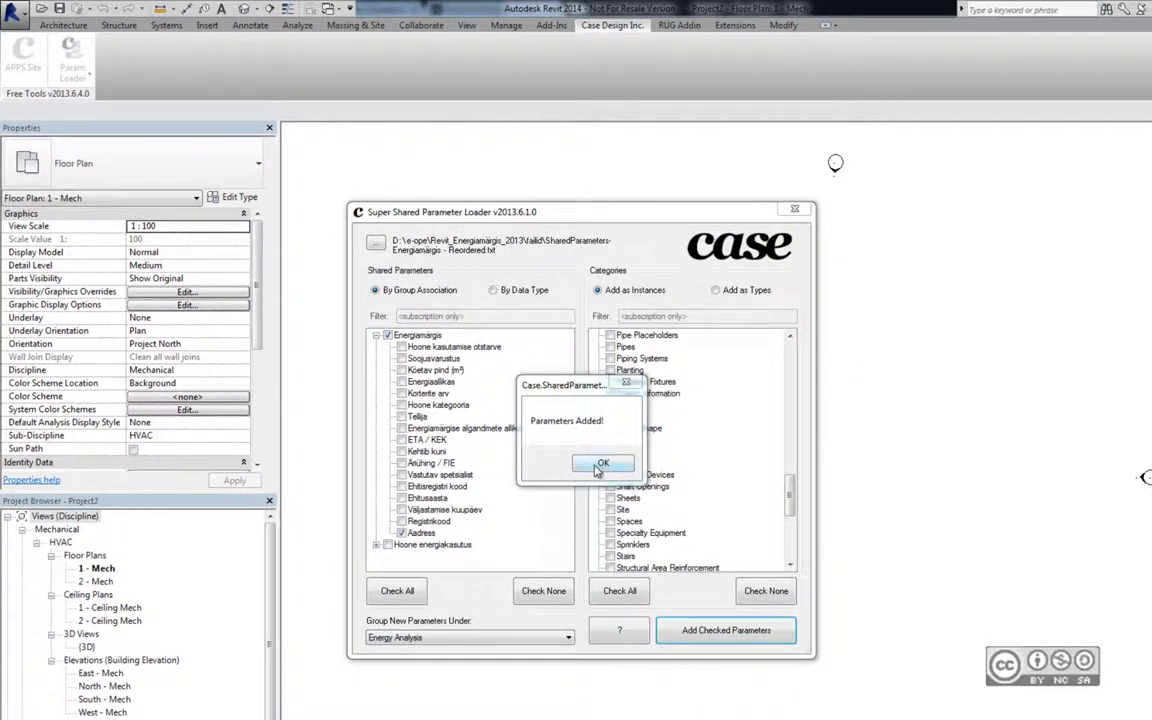
{"action": "left_click", "coordinate": [601, 465]}
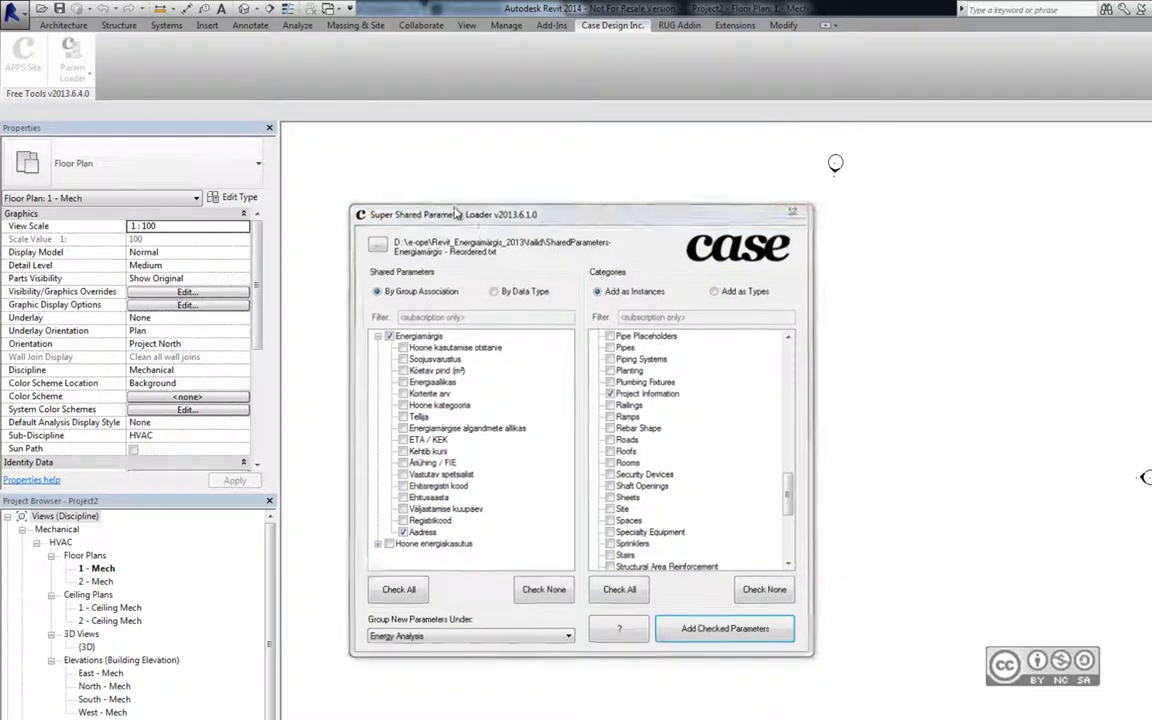
{"action": "left_click", "coordinate": [795, 209]}
{"action": "left_click", "coordinate": [506, 25]}
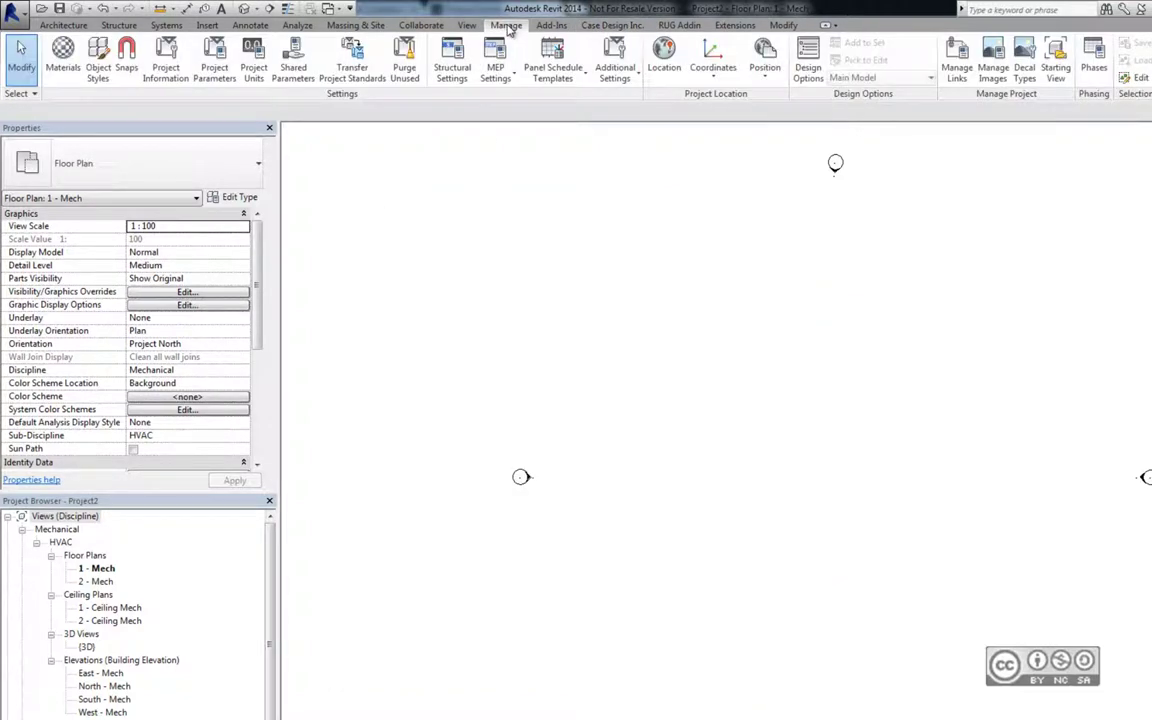
{"action": "left_click", "coordinate": [163, 66]}
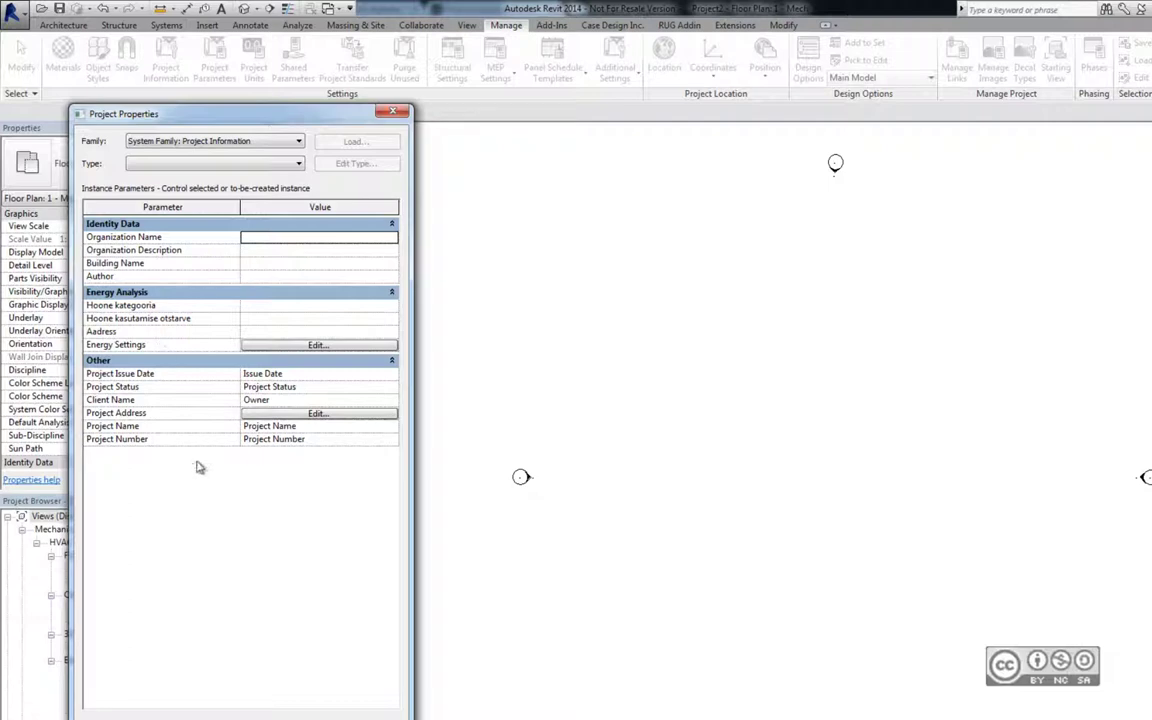
{"action": "key", "text": "Return"}
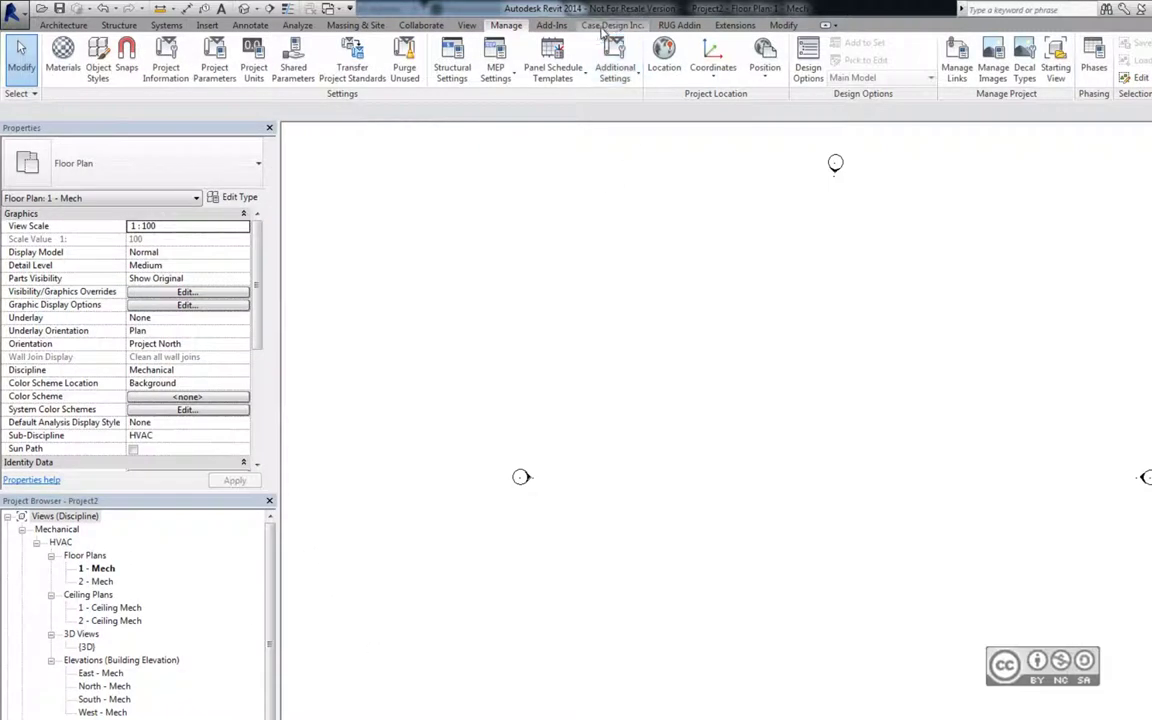
{"action": "left_click", "coordinate": [605, 27]}
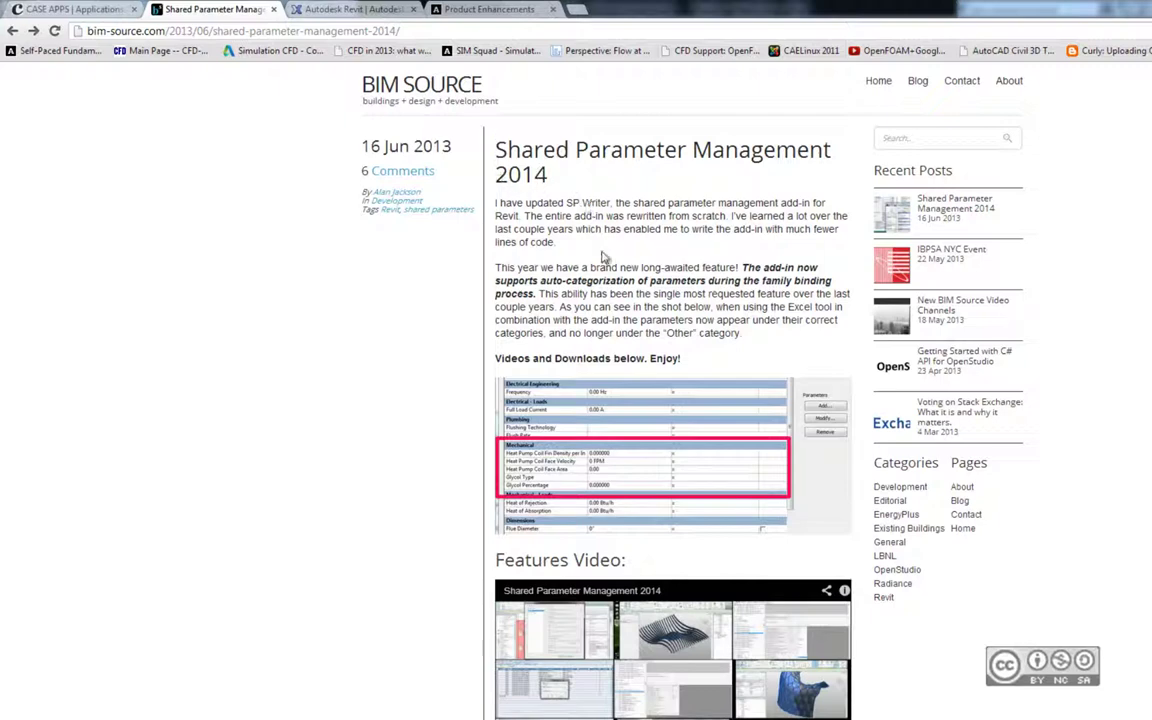
Look over the article's add-in and Excel downloads, then bring up the SP Writer workbook
{"action": "scroll", "coordinate": [445, 320], "scroll_direction": "down", "scroll_amount": 1}
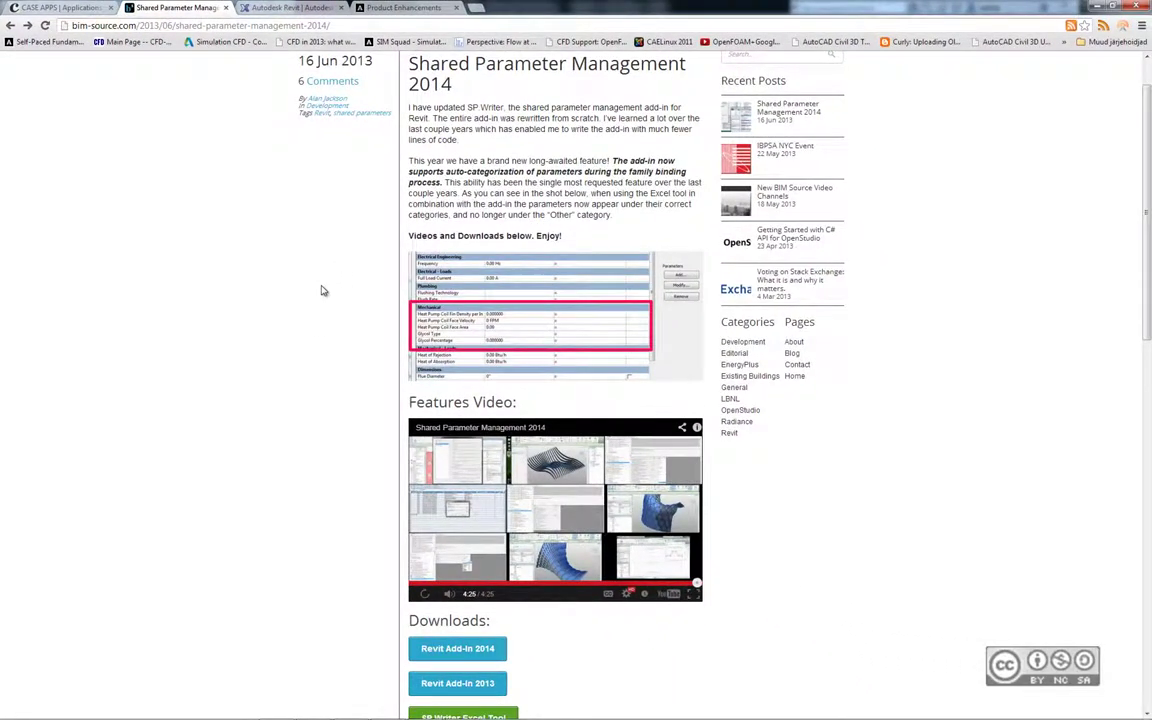
{"action": "scroll", "coordinate": [318, 316], "scroll_direction": "down", "scroll_amount": 1}
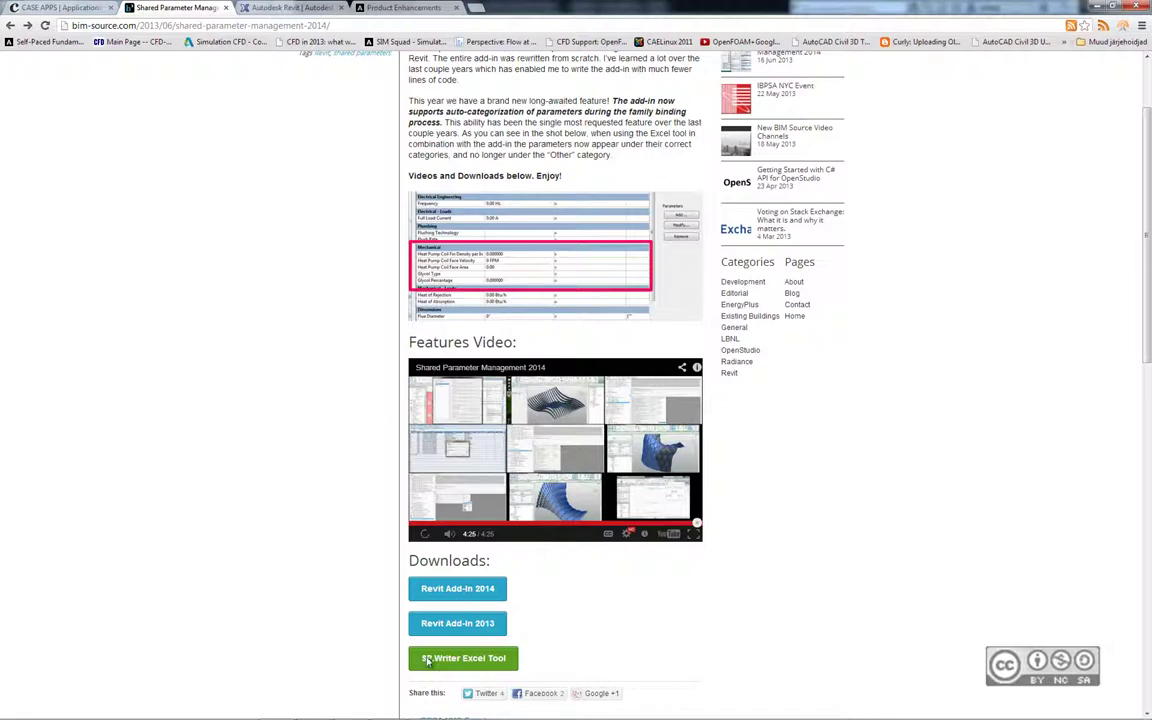
{"action": "scroll", "coordinate": [347, 325], "scroll_direction": "up", "scroll_amount": 2}
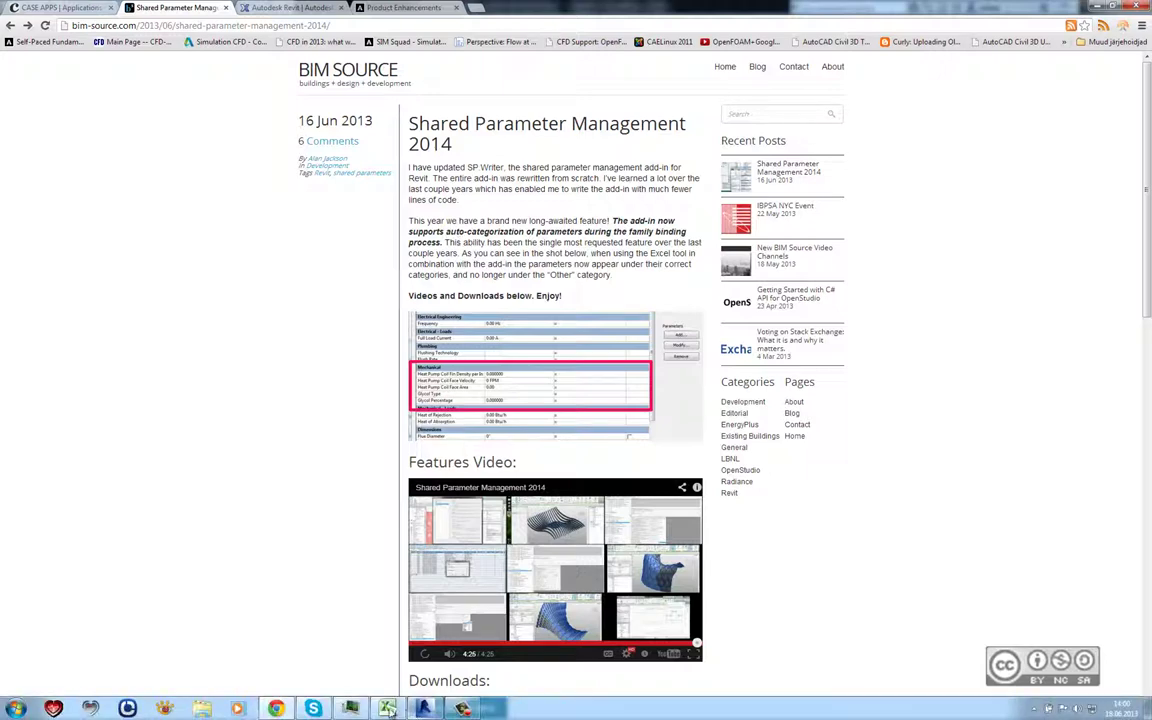
{"action": "left_click", "coordinate": [387, 708]}
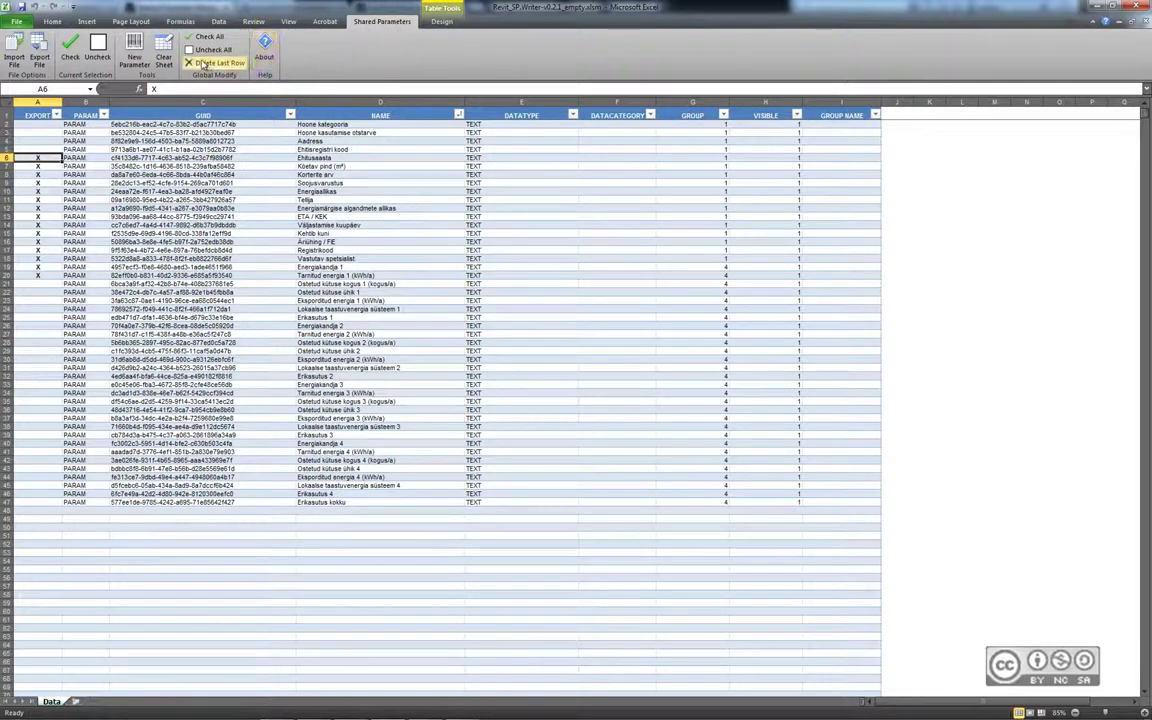
Select the X-marked export cells A6:A20, cancel the export Save As, and minimize Excel
{"action": "left_click", "coordinate": [38, 165]}
{"action": "left_click", "coordinate": [36, 185]}
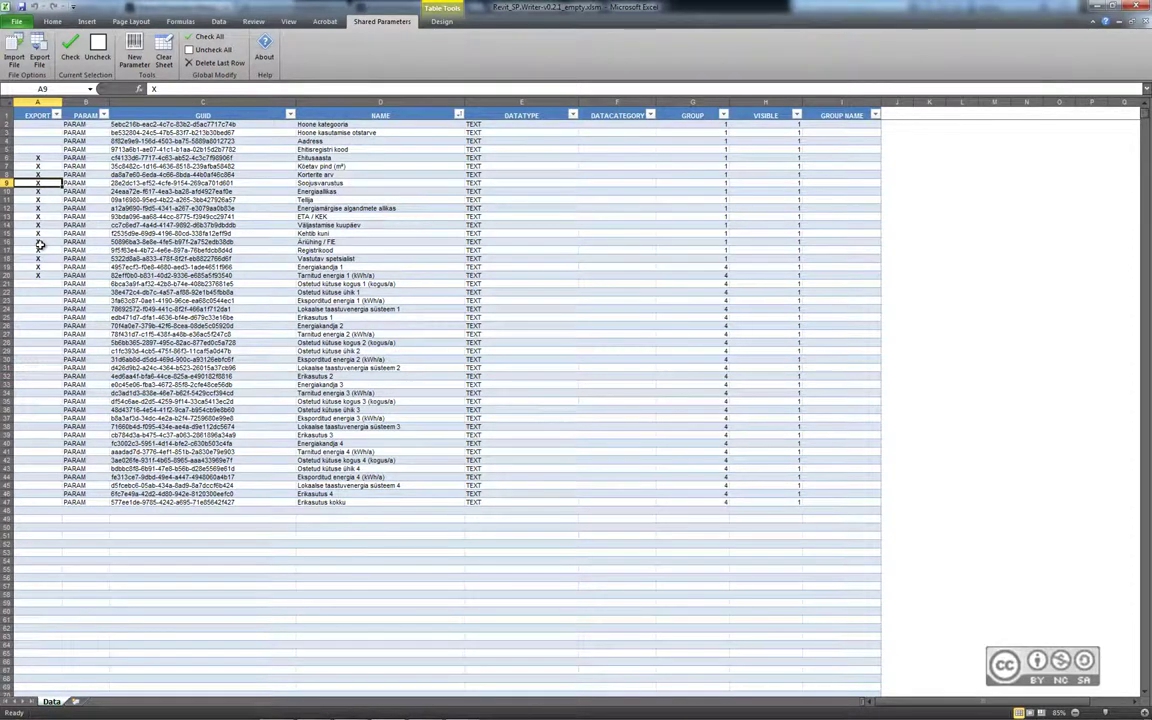
{"action": "left_click_drag", "start_coordinate": [38, 157], "coordinate": [35, 276]}
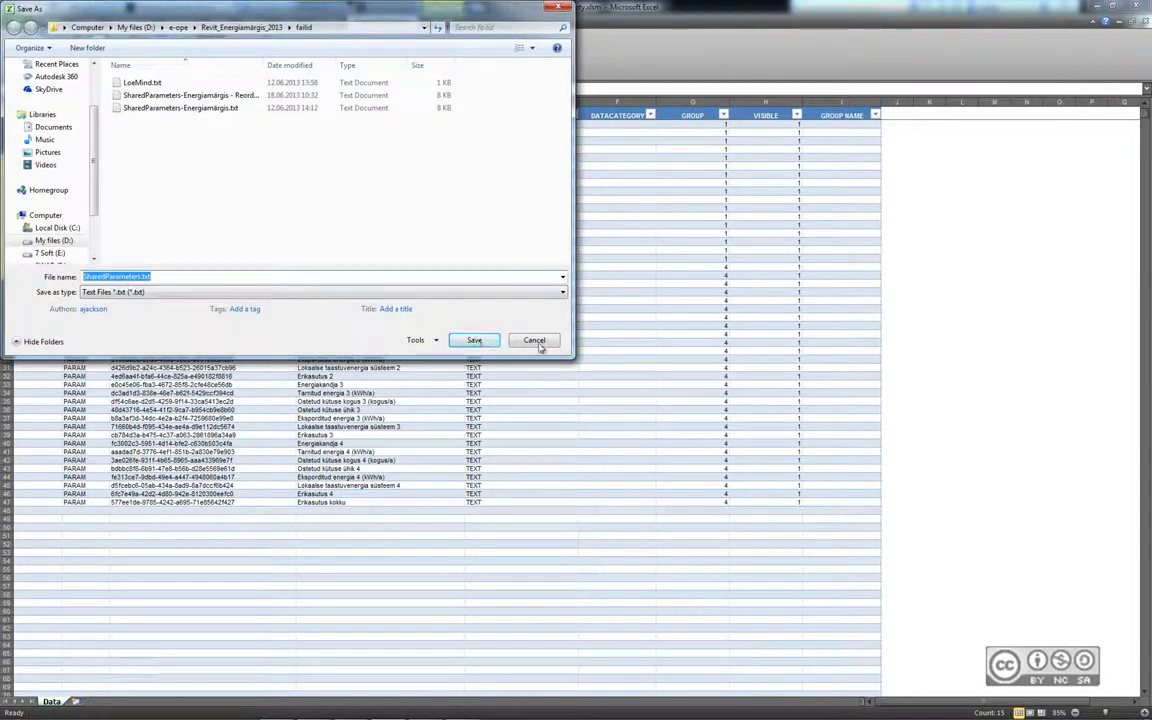
{"action": "left_click", "coordinate": [536, 341]}
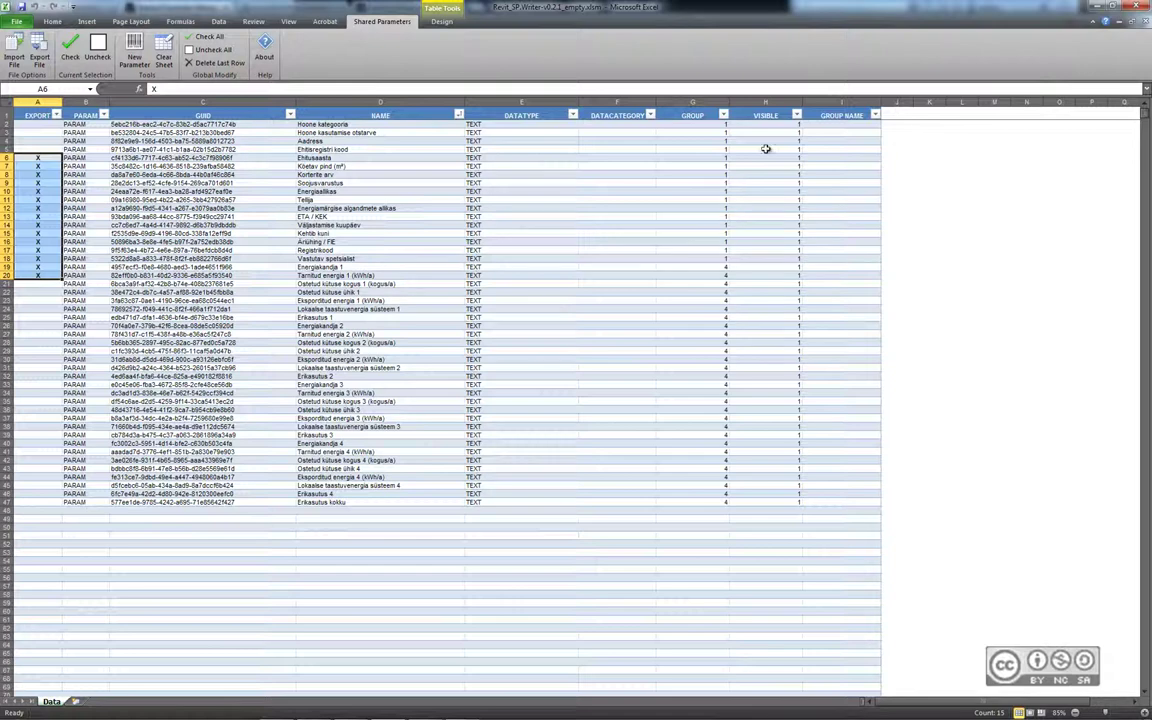
{"action": "left_click", "coordinate": [1100, 9]}
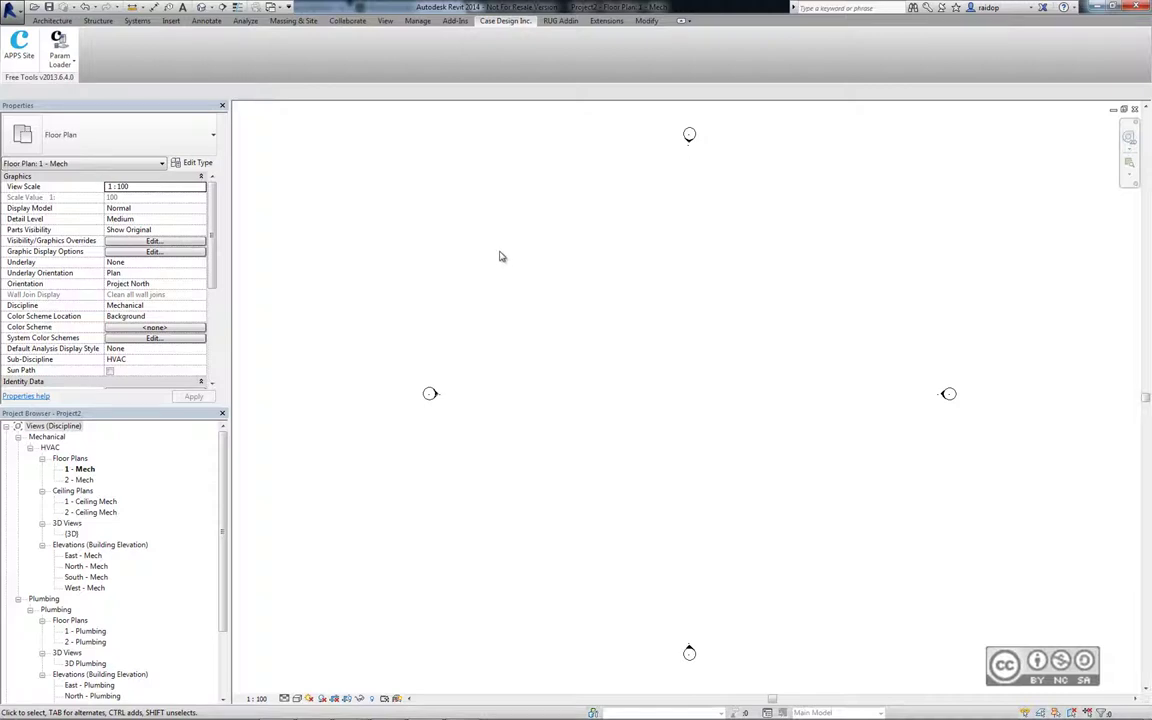
Switch to the Energiamärgis.rfa title block family window
{"action": "left_click", "coordinate": [455, 21]}
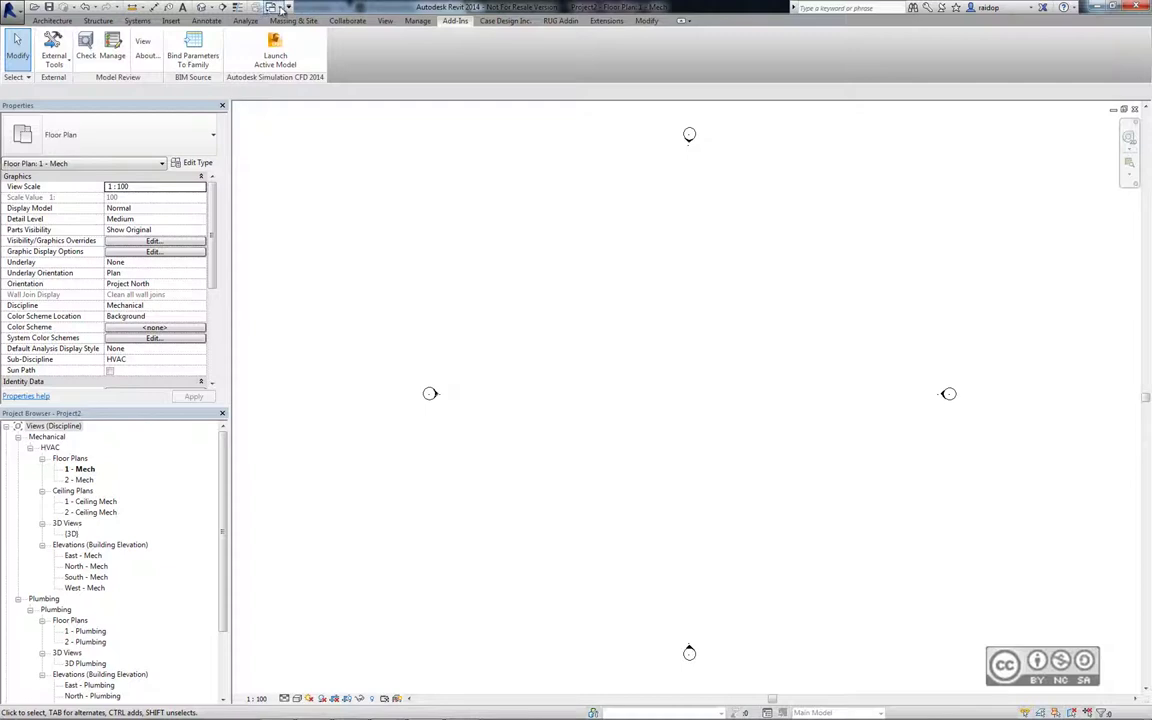
{"action": "left_click", "coordinate": [272, 7]}
{"action": "left_click", "coordinate": [300, 36]}
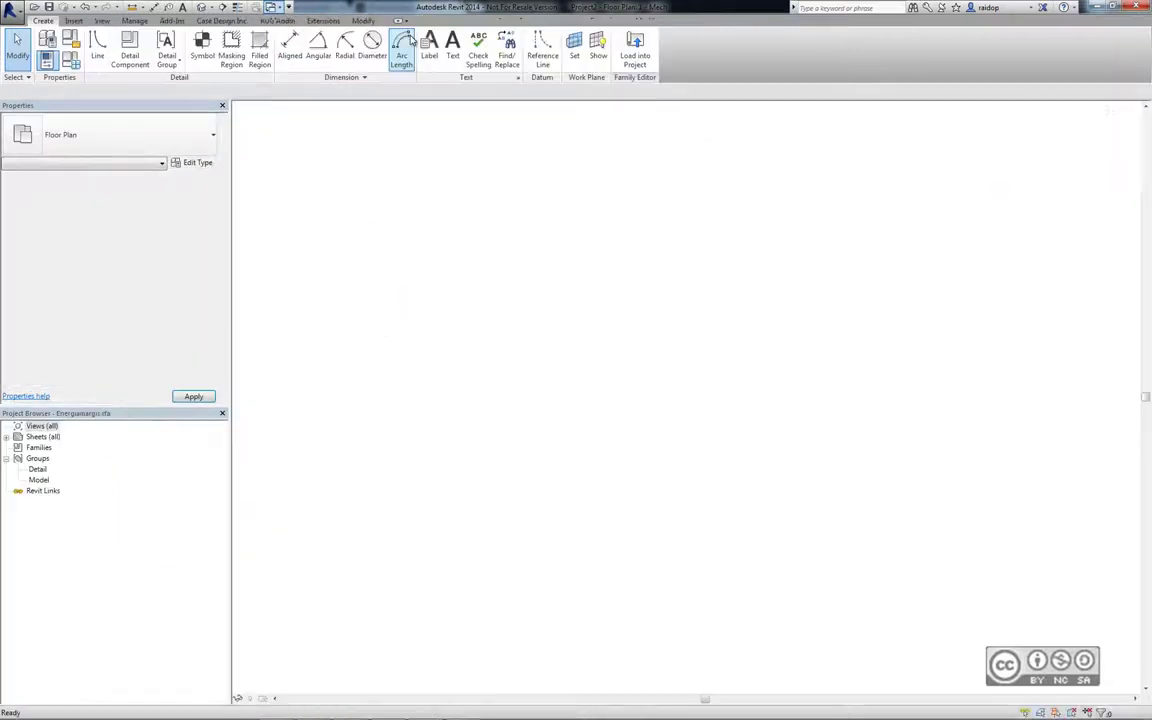
Start Bind Parameters To Family, then cancel the shared parameter file picker
{"action": "left_click", "coordinate": [171, 20]}
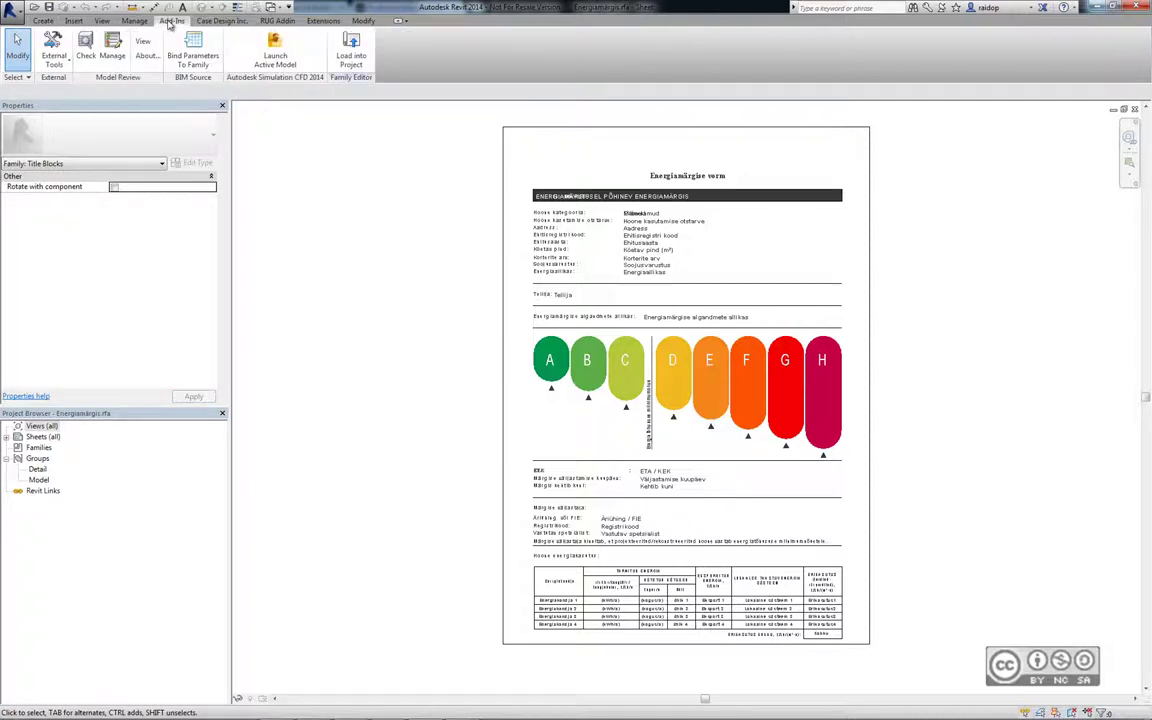
{"action": "left_click", "coordinate": [190, 57]}
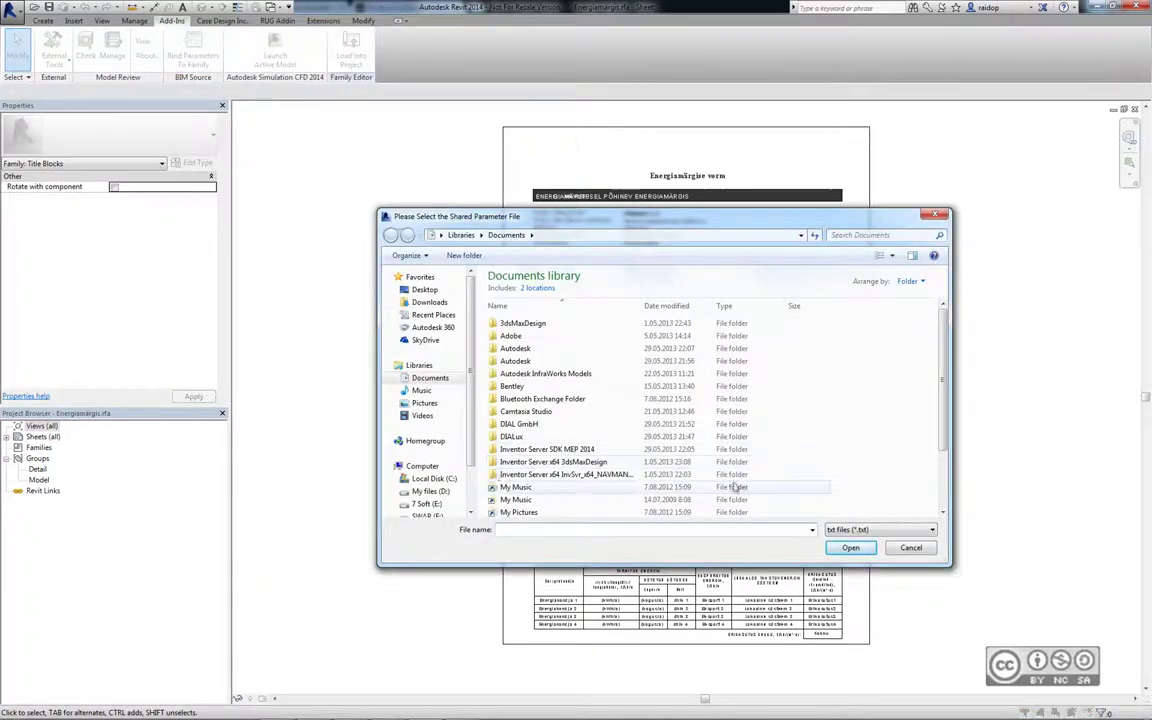
{"action": "scroll", "coordinate": [850, 420], "scroll_direction": "down", "scroll_amount": 1}
{"action": "scroll", "coordinate": [850, 390], "scroll_direction": "down", "scroll_amount": 1}
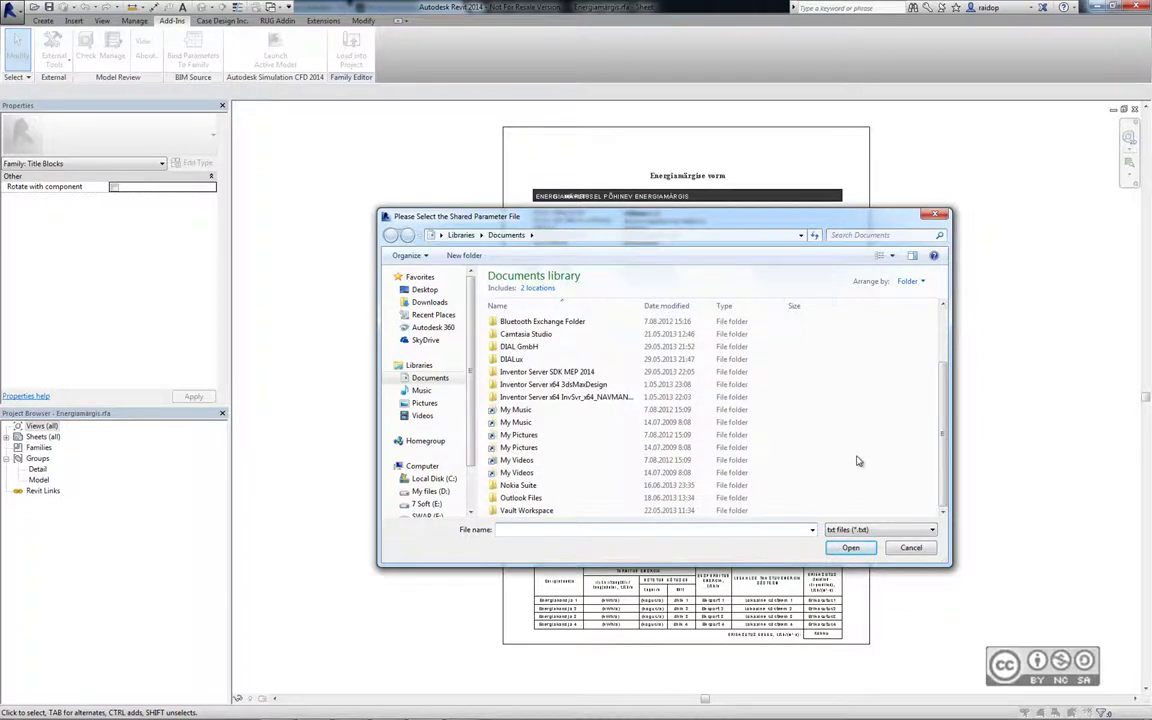
{"action": "key", "text": "Escape"}
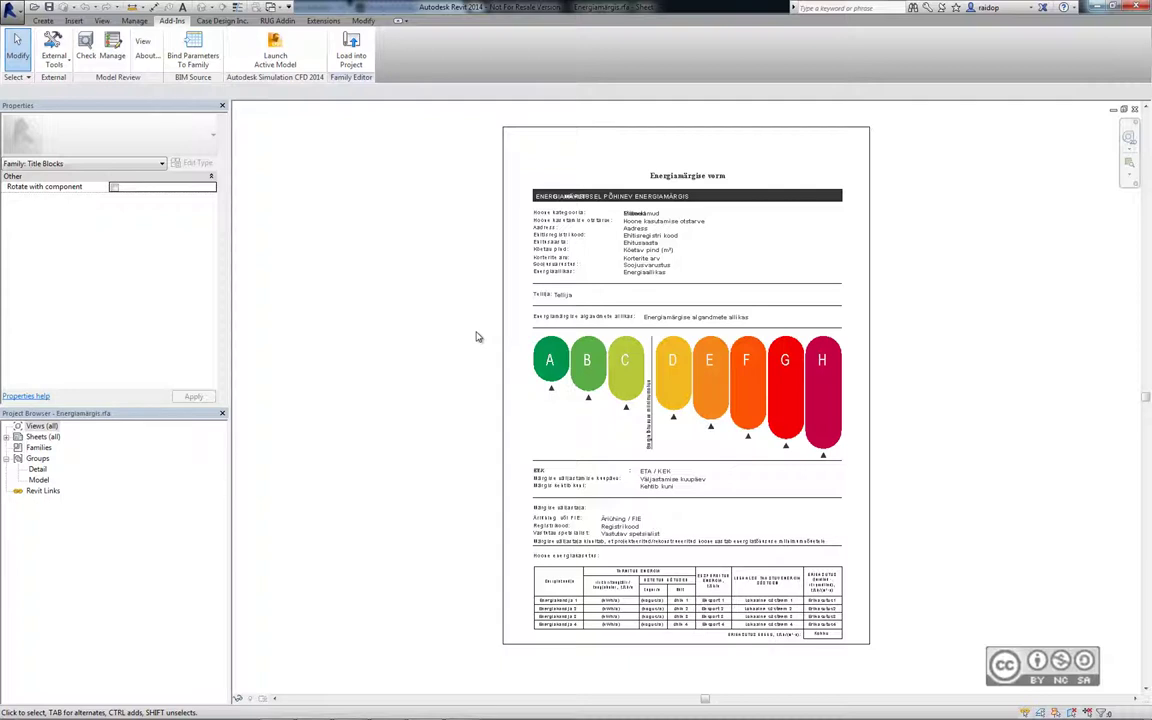
{"action": "left_click", "coordinate": [271, 7]}
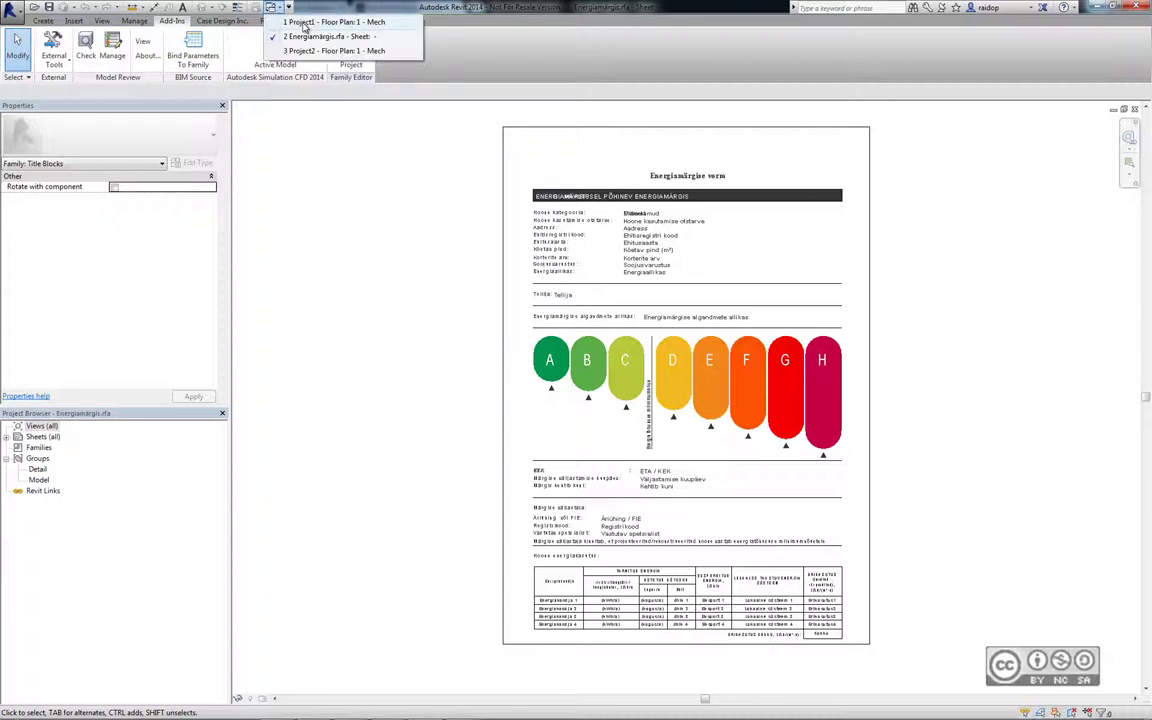
Return to Project1's 1 - Mech floor plan and review the Add-Ins and Extensions tools
{"action": "left_click", "coordinate": [304, 23]}
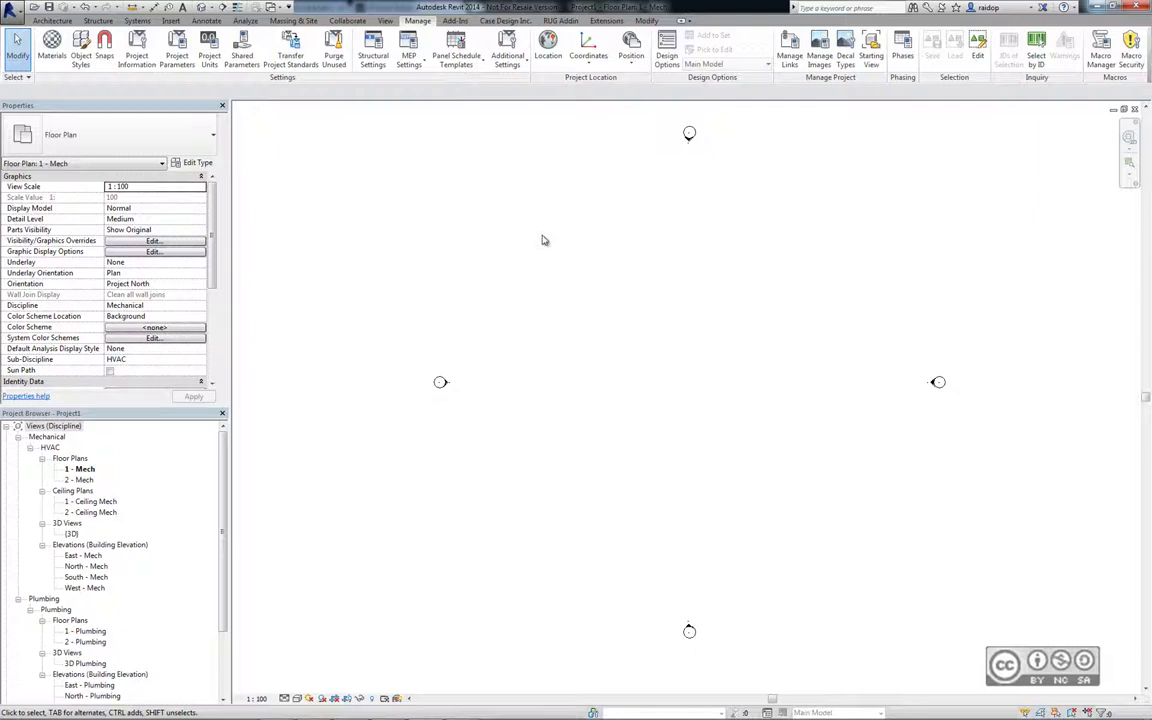
{"action": "left_click", "coordinate": [455, 22]}
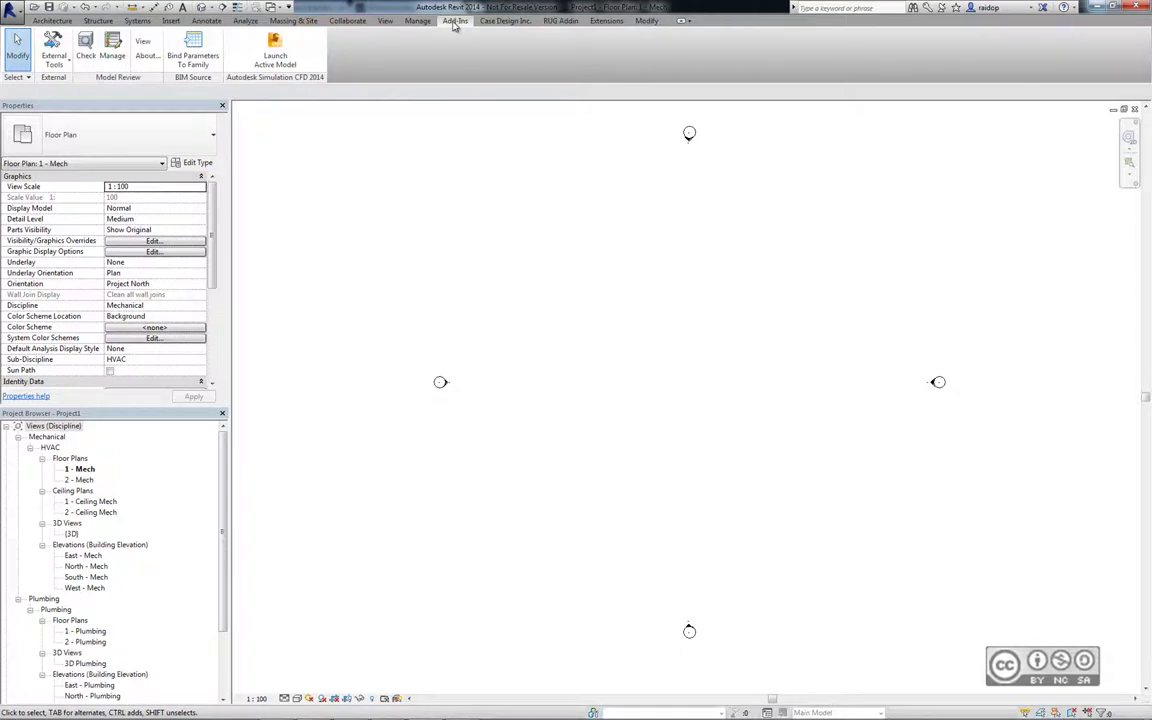
{"action": "left_click", "coordinate": [607, 22]}
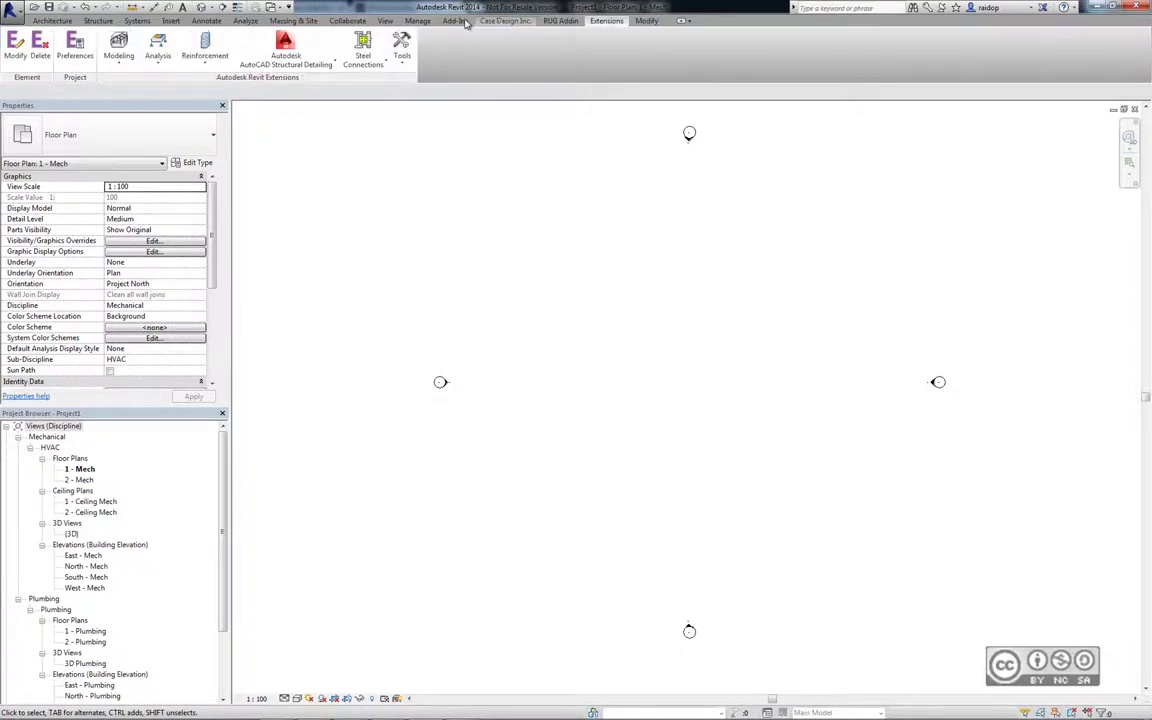
{"action": "left_click", "coordinate": [455, 22]}
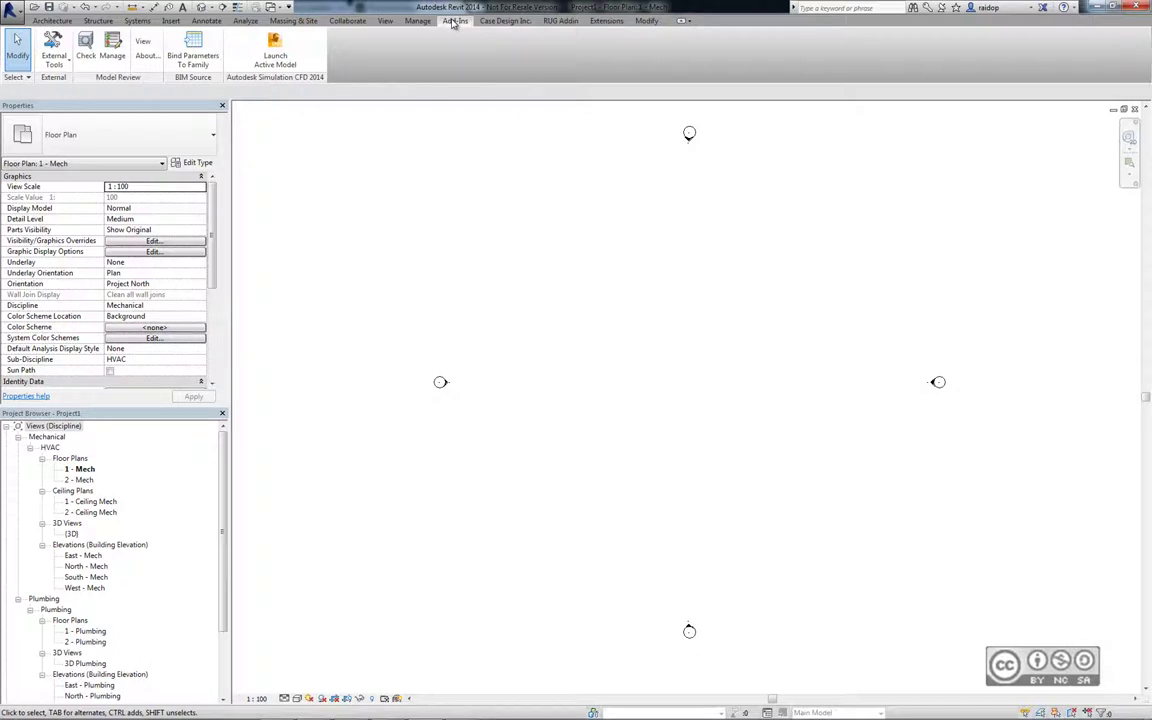